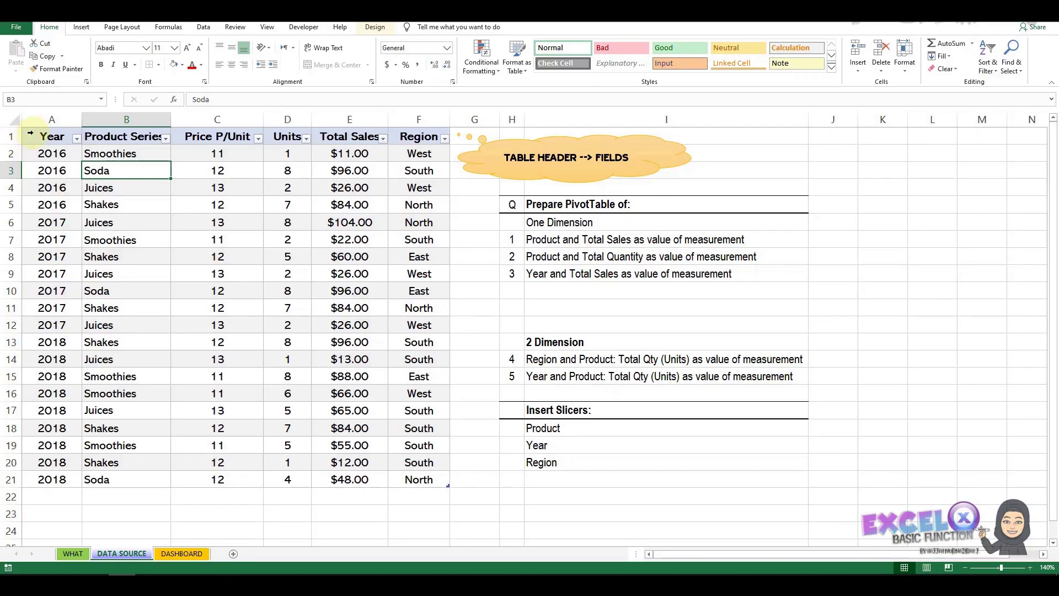
- Select the whole 20-row sales table on DATA SOURCE, from the Year header to the last row
{"action": "left_click_drag", "start_coordinate": [36, 133], "coordinate": [219, 480]}
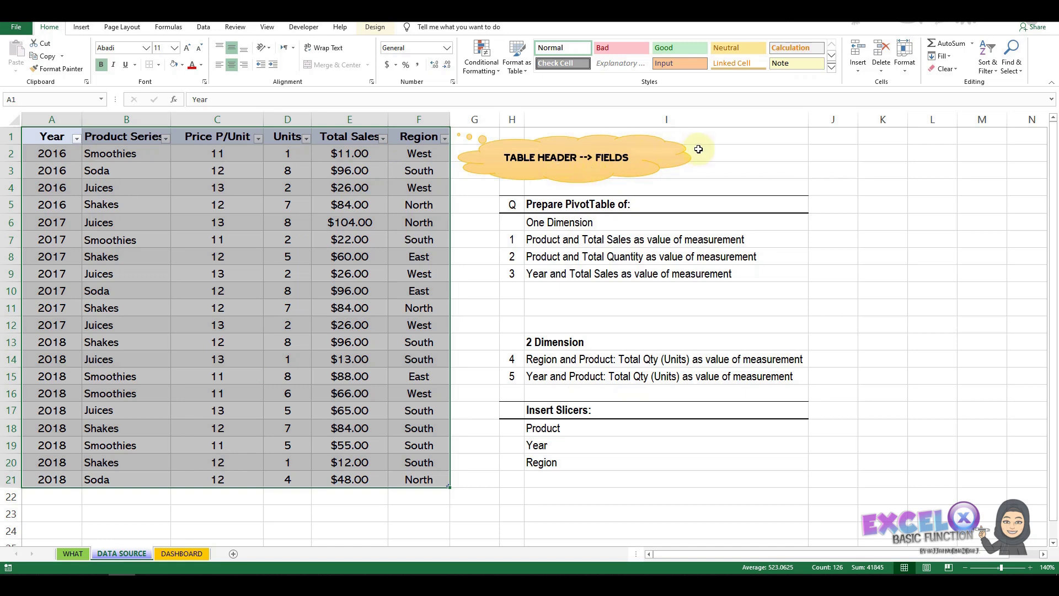
{"action": "left_click", "coordinate": [715, 167]}
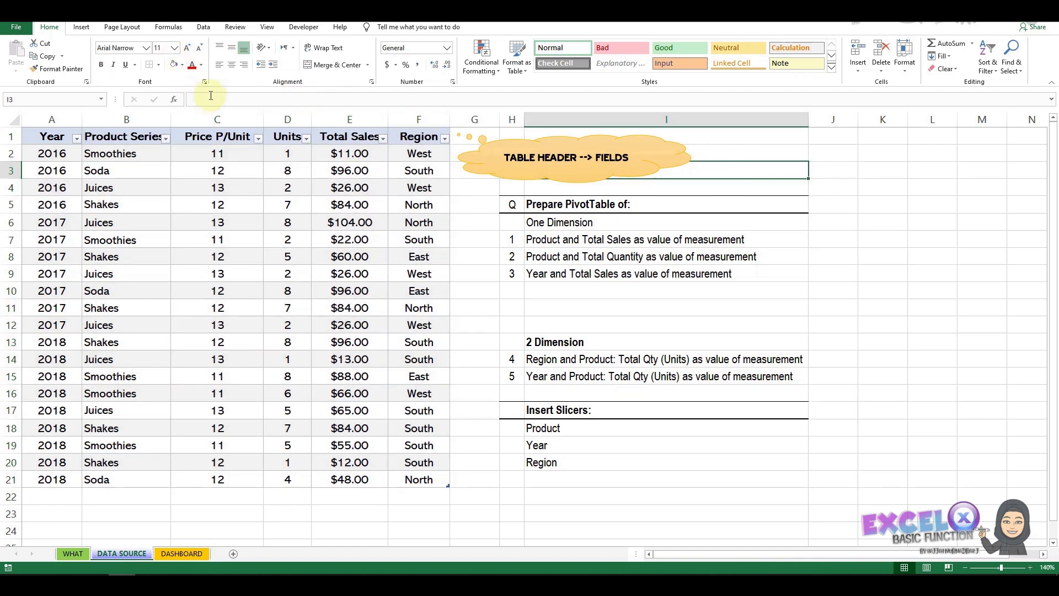
{"action": "left_click", "coordinate": [83, 29]}
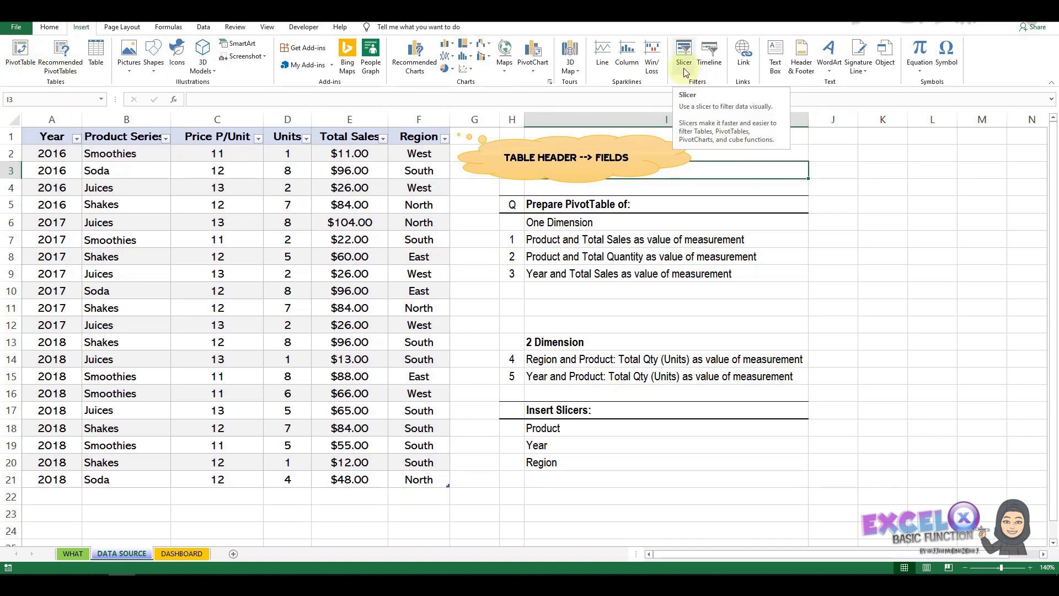
{"action": "left_click_drag", "start_coordinate": [47, 137], "coordinate": [420, 478]}
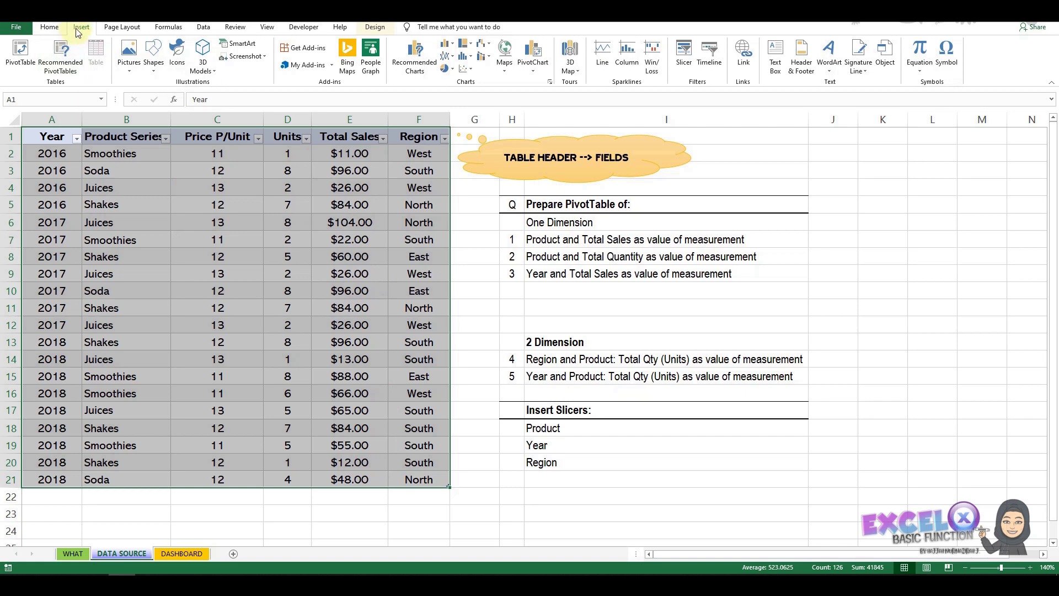
- Create PivotTable1 from Table3 on a new worksheet, Sheet1
{"action": "left_click", "coordinate": [18, 55]}
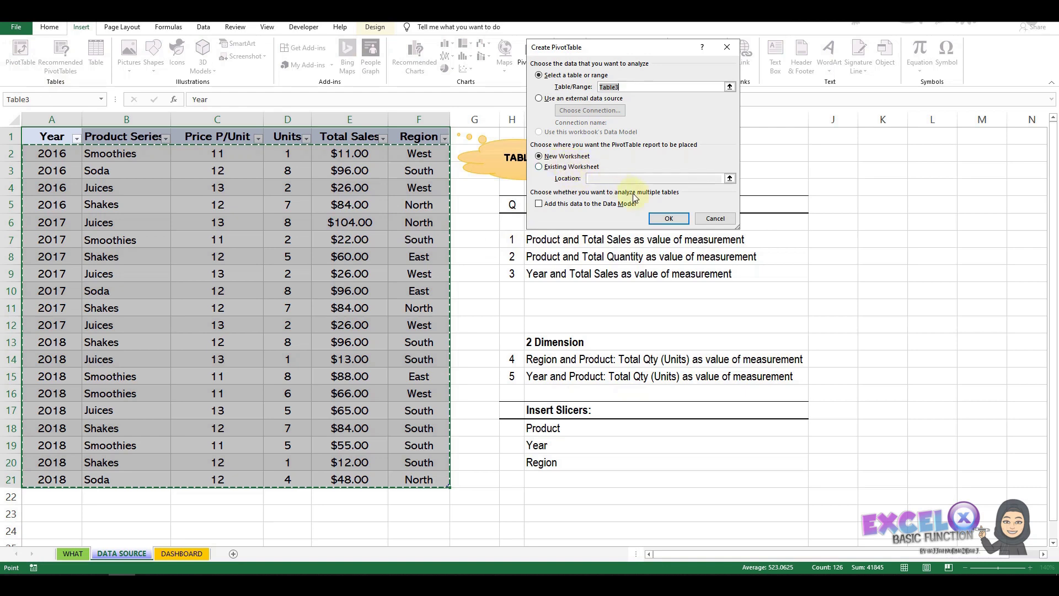
{"action": "left_click", "coordinate": [668, 219]}
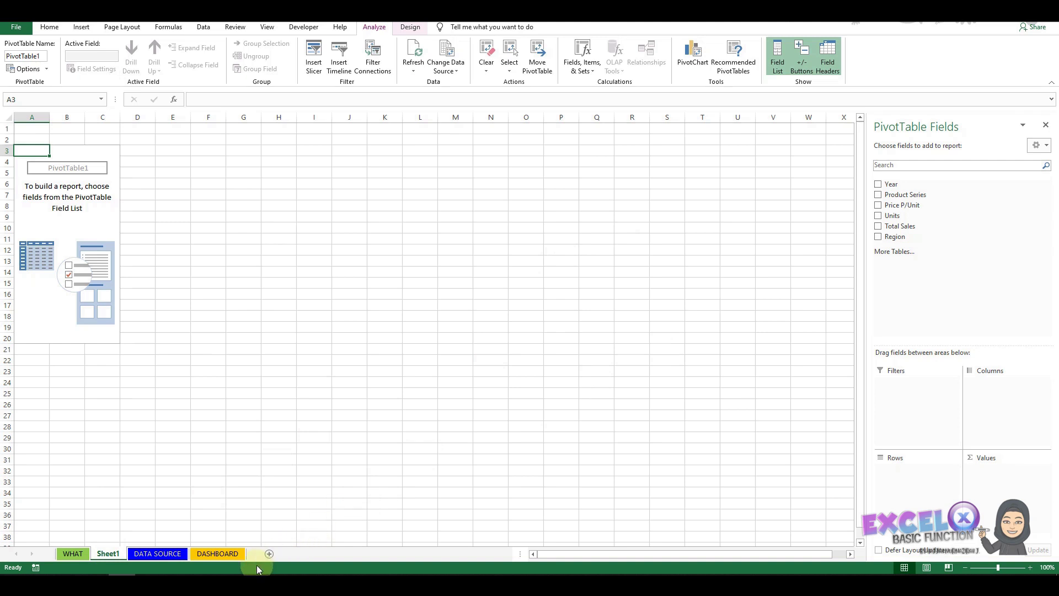
{"action": "left_click", "coordinate": [170, 554]}
- Copy the task list H5:I20 from DATA SOURCE and paste it into Sheet1 at G2
{"action": "left_click_drag", "start_coordinate": [511, 203], "coordinate": [562, 462]}
{"action": "right_click", "coordinate": [585, 315]}
{"action": "key", "text": "Escape"}
{"action": "left_click", "coordinate": [108, 554]}
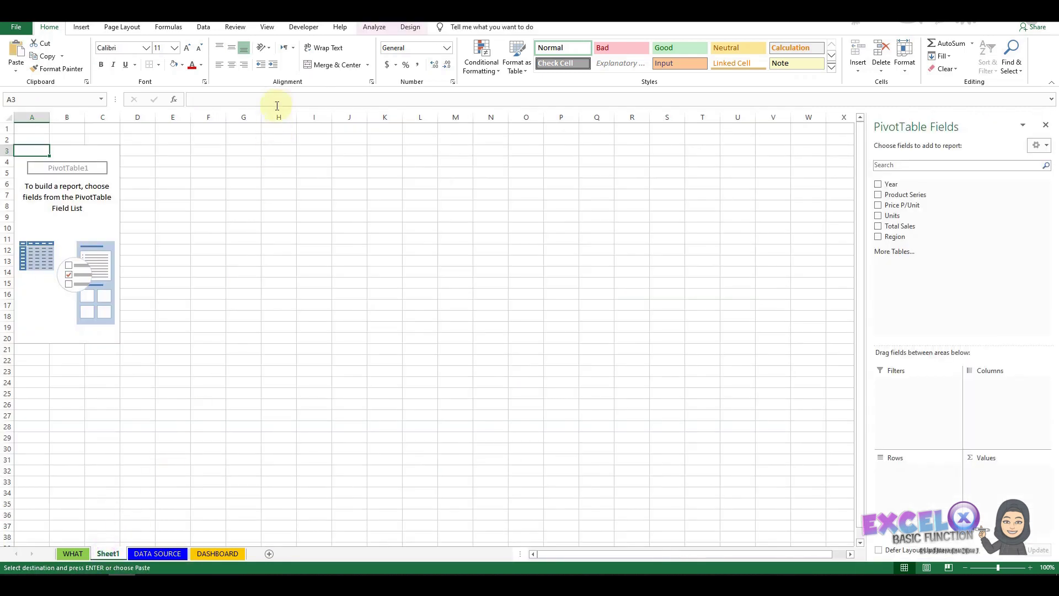
{"action": "left_click", "coordinate": [242, 139]}
{"action": "right_click", "coordinate": [244, 139]}
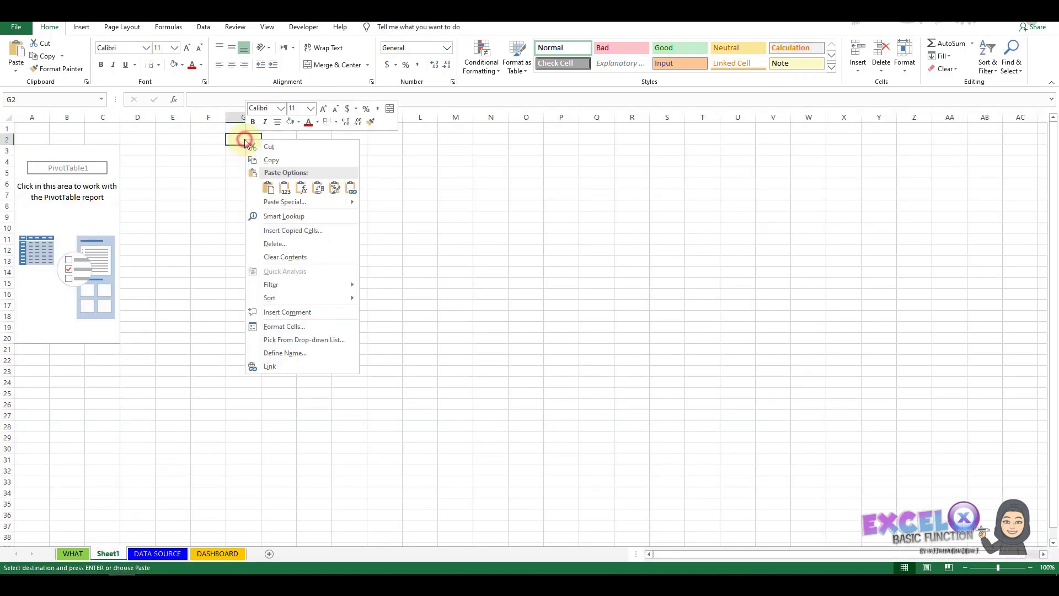
{"action": "left_click", "coordinate": [268, 188]}
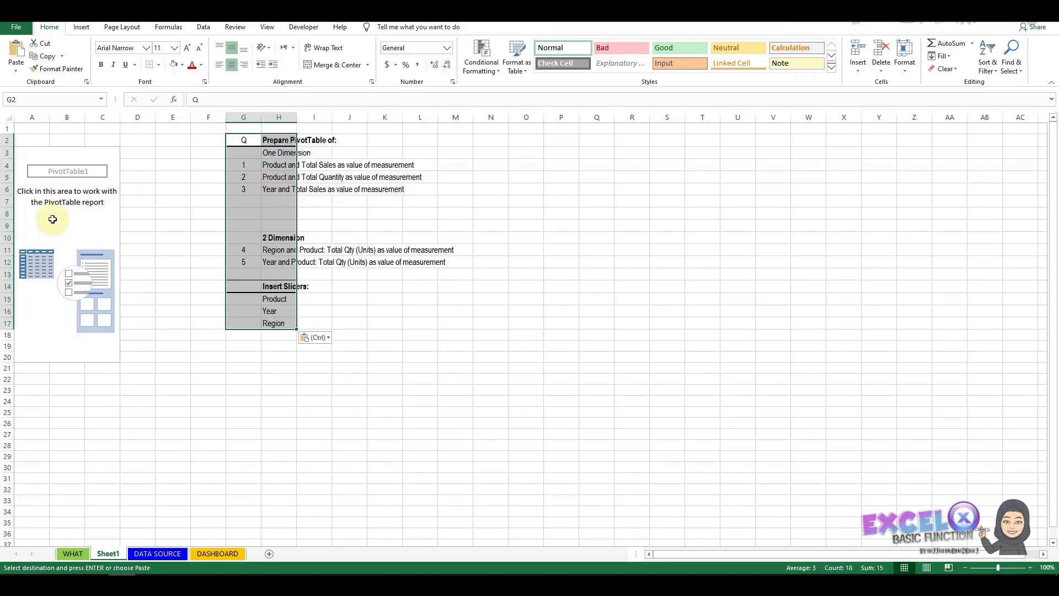
{"action": "left_click", "coordinate": [53, 219]}
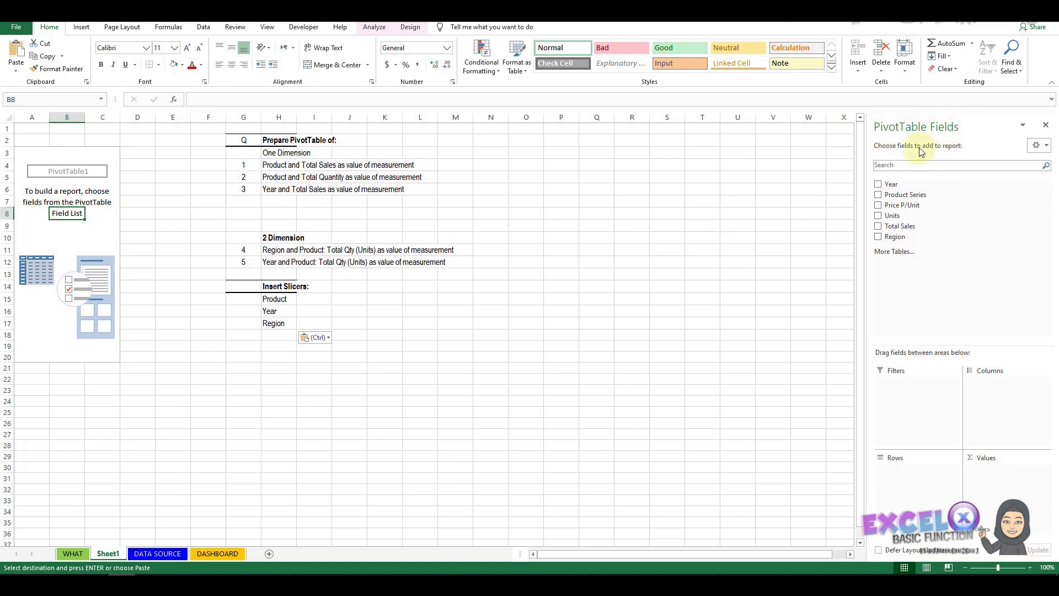
- Show the Sum of Total Sales for each Product Series in the PivotTable, with a grand total of 1162
{"action": "left_click", "coordinate": [879, 196]}
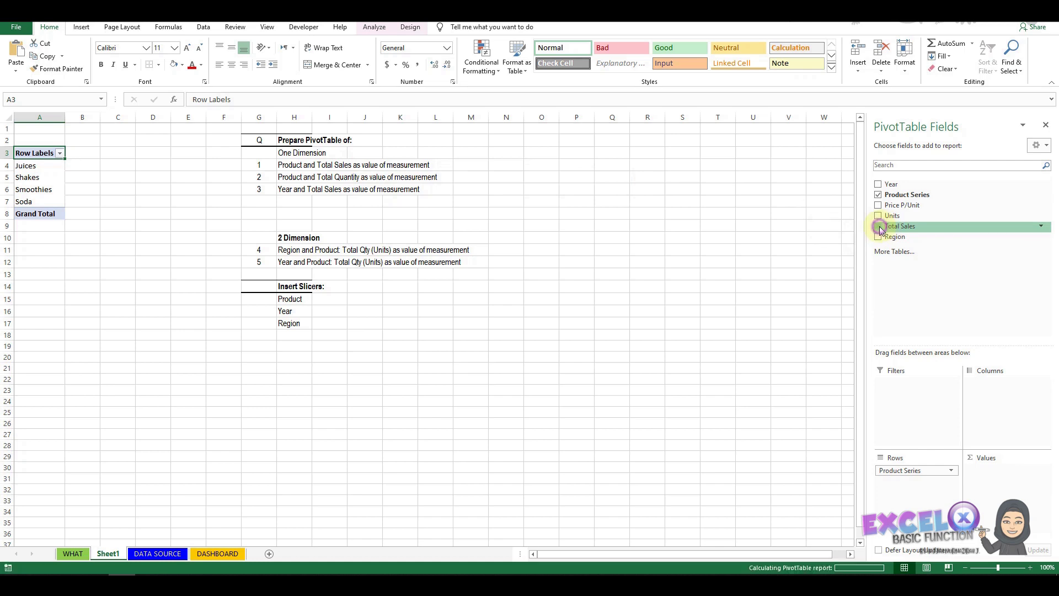
{"action": "left_click", "coordinate": [879, 227]}
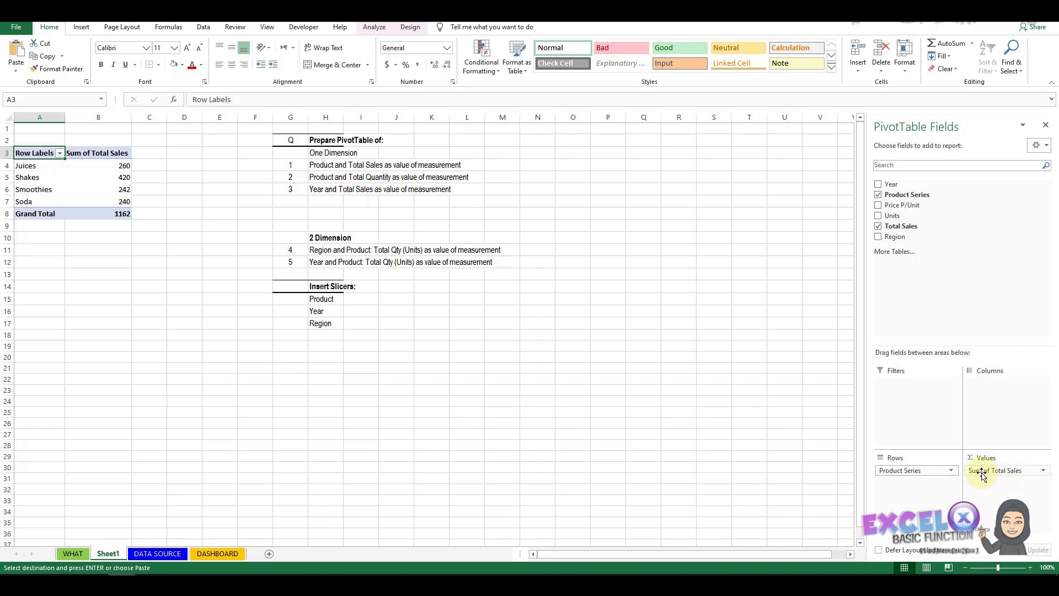
{"action": "left_click", "coordinate": [1044, 472]}
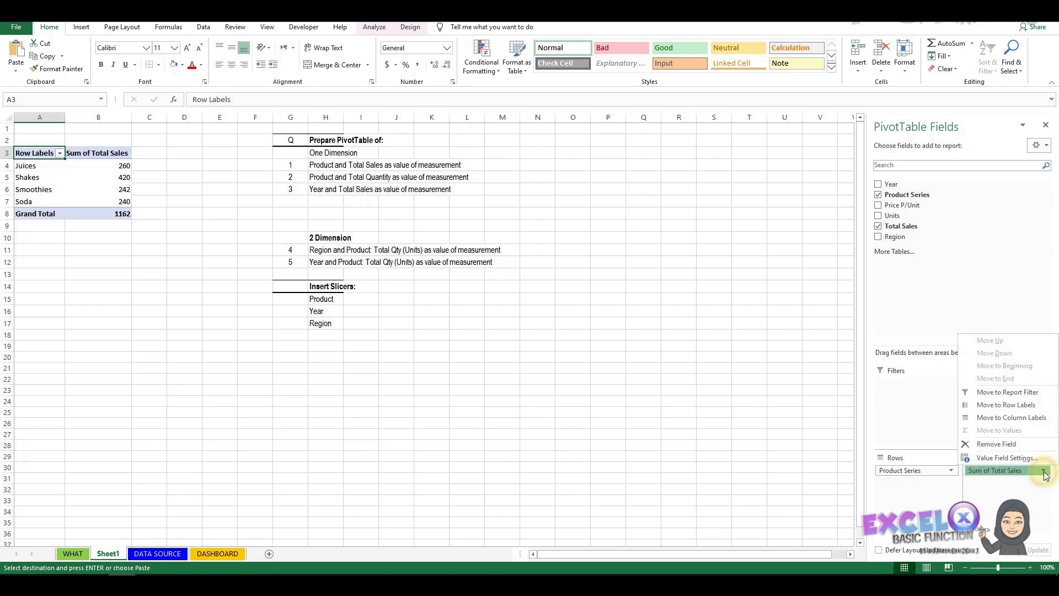
{"action": "left_click", "coordinate": [1005, 458]}
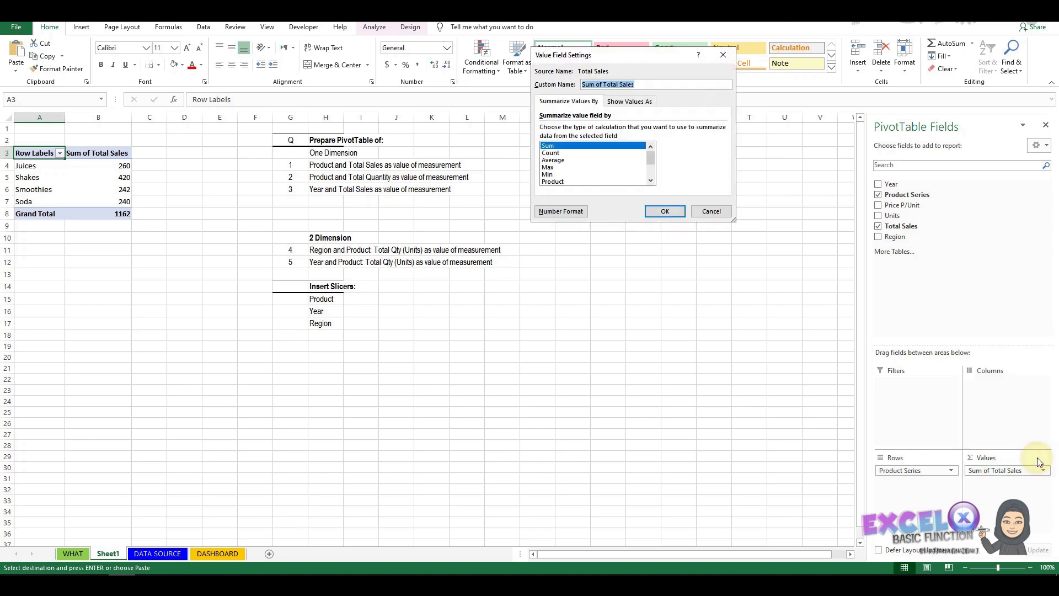
{"action": "left_click", "coordinate": [550, 153]}
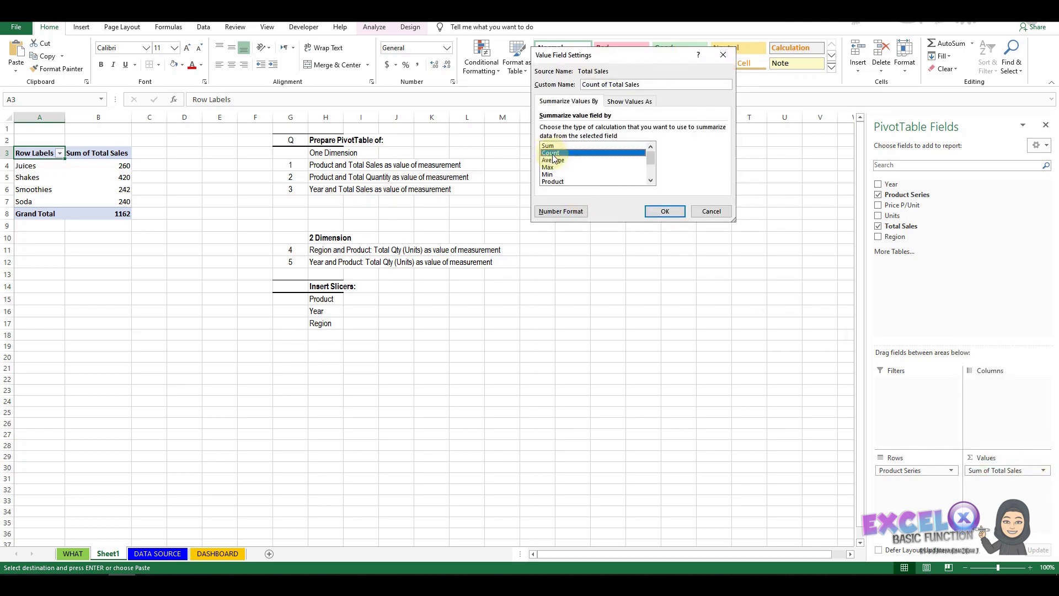
{"action": "left_click", "coordinate": [665, 211]}
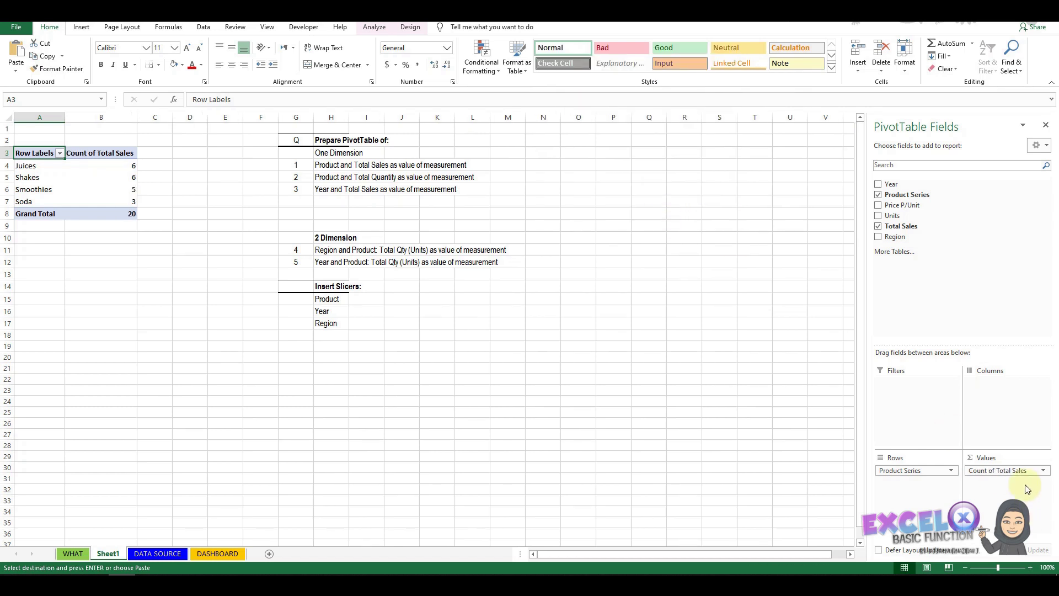
{"action": "left_click", "coordinate": [1043, 472]}
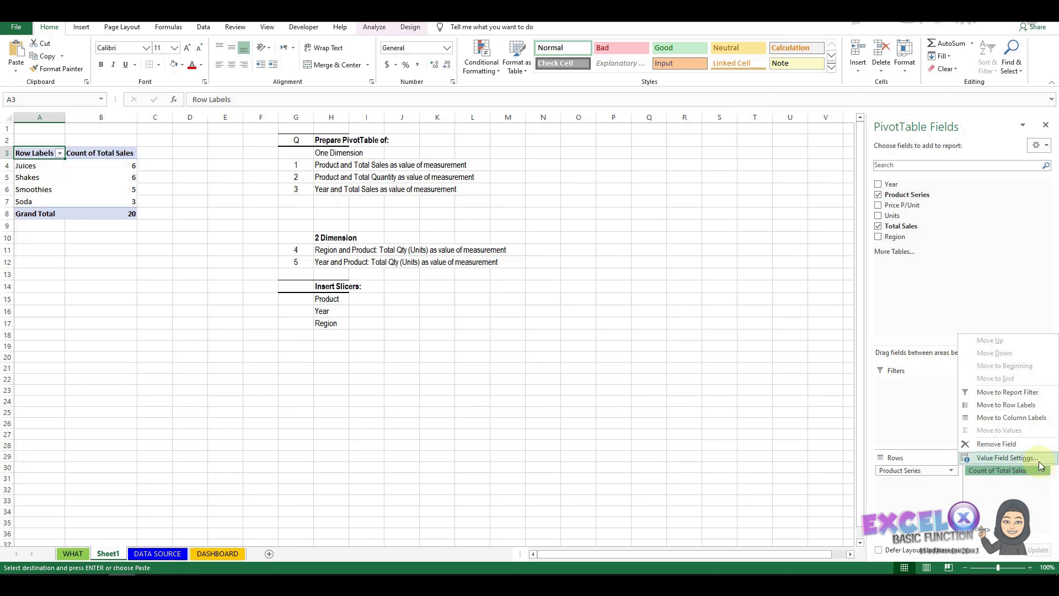
{"action": "left_click", "coordinate": [1039, 457]}
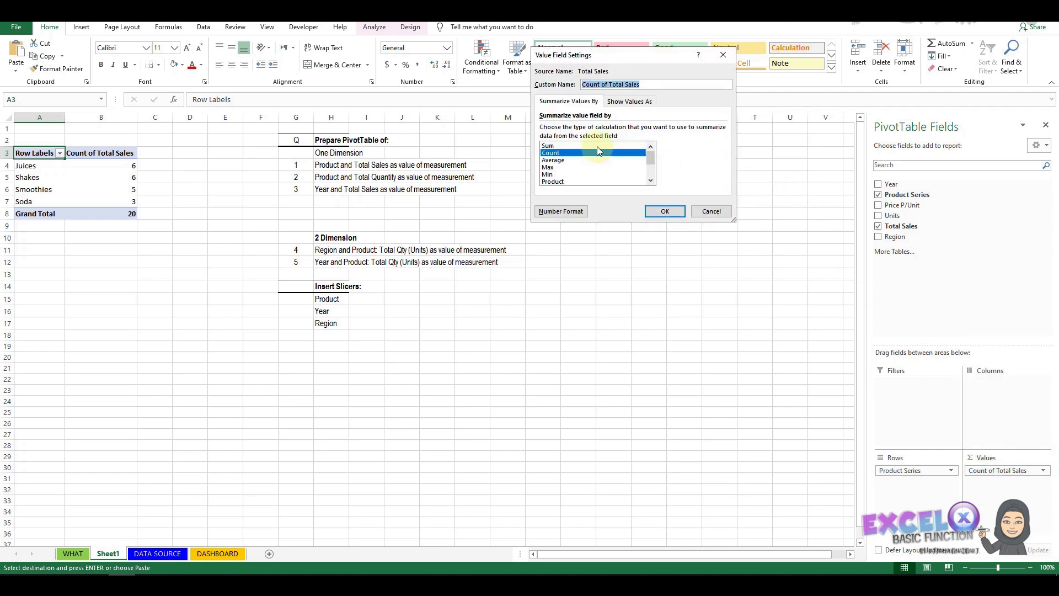
{"action": "left_click", "coordinate": [553, 146]}
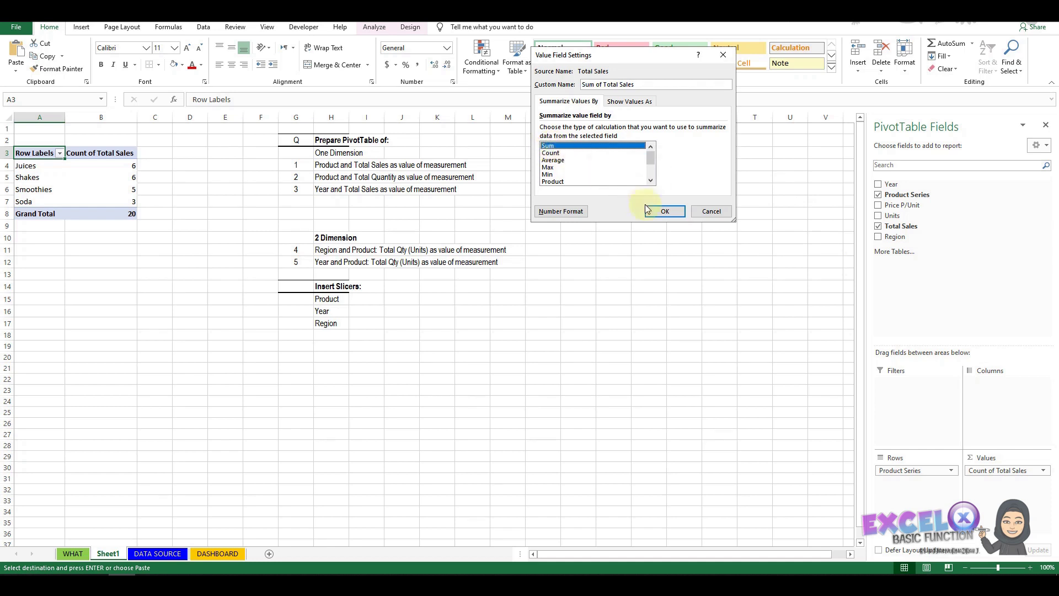
{"action": "left_click", "coordinate": [676, 214]}
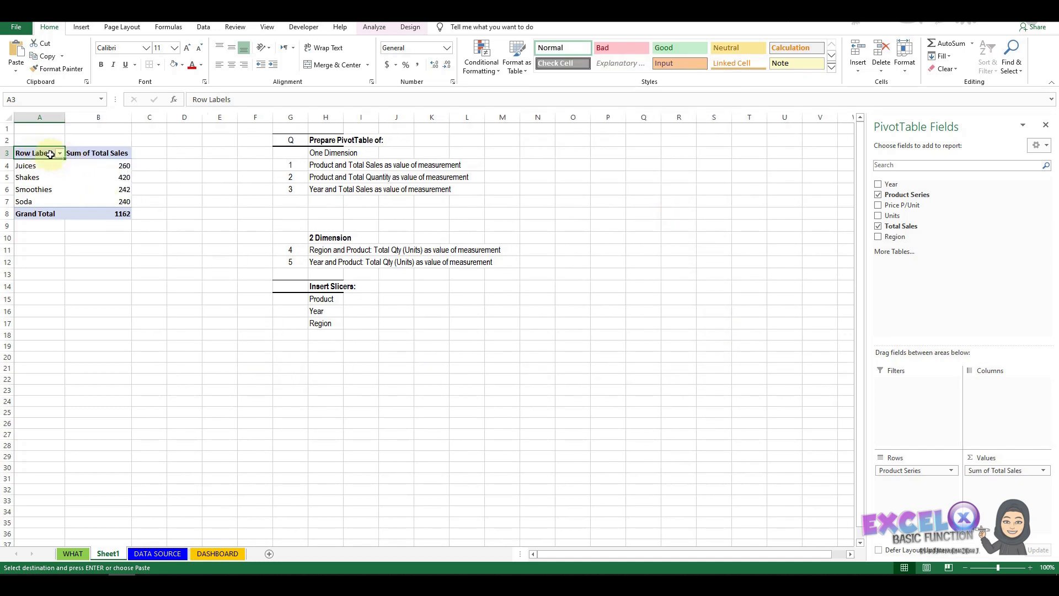
{"action": "left_click_drag", "start_coordinate": [38, 153], "coordinate": [87, 209]}
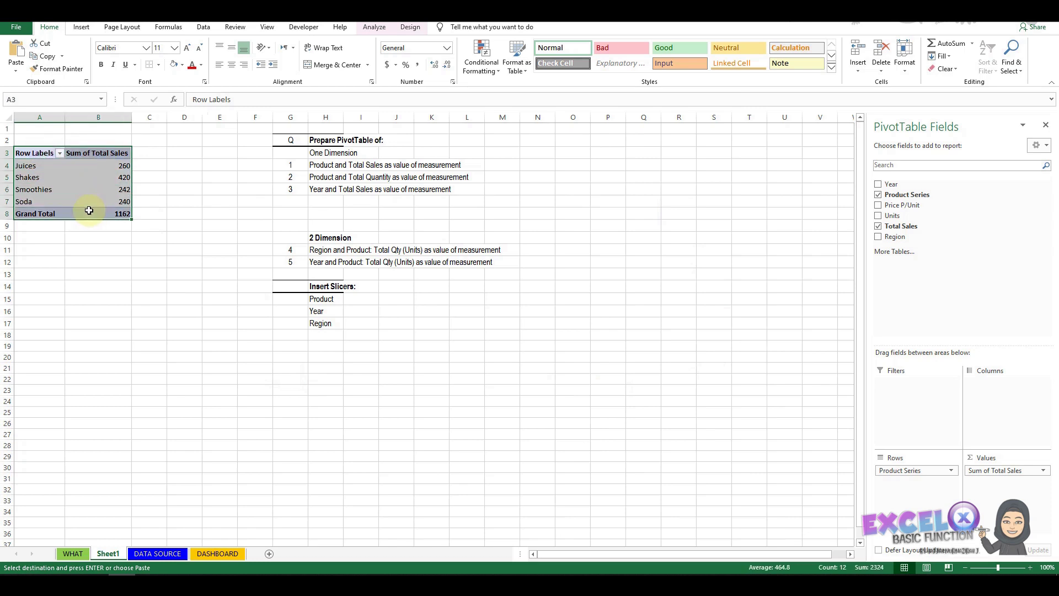
- Rename the B3 header to 'Sum of Total Sales ($)' and widen column B to fit
{"action": "left_click", "coordinate": [99, 153]}
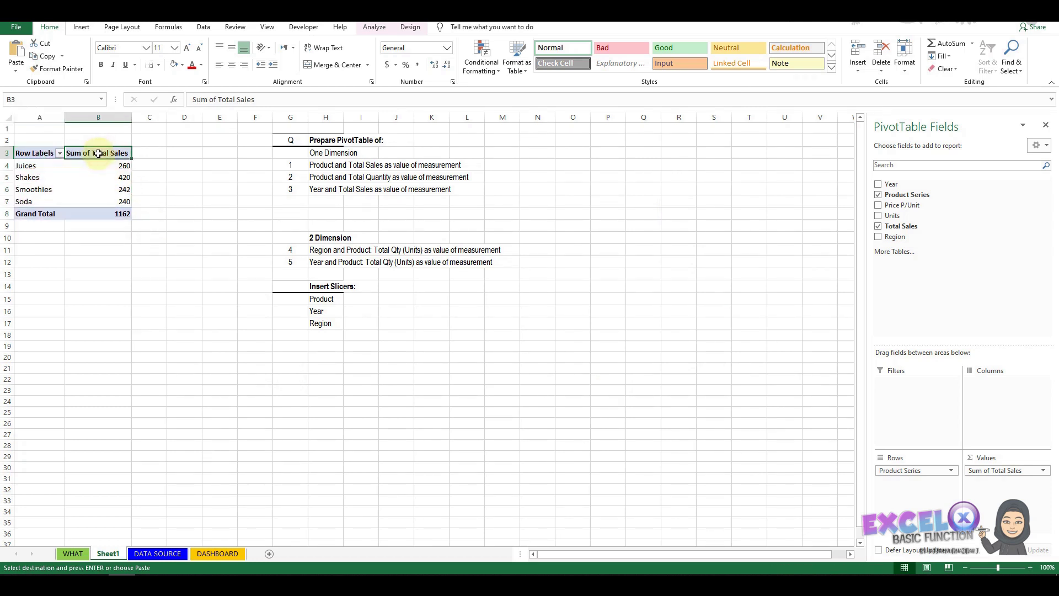
{"action": "left_click", "coordinate": [269, 98]}
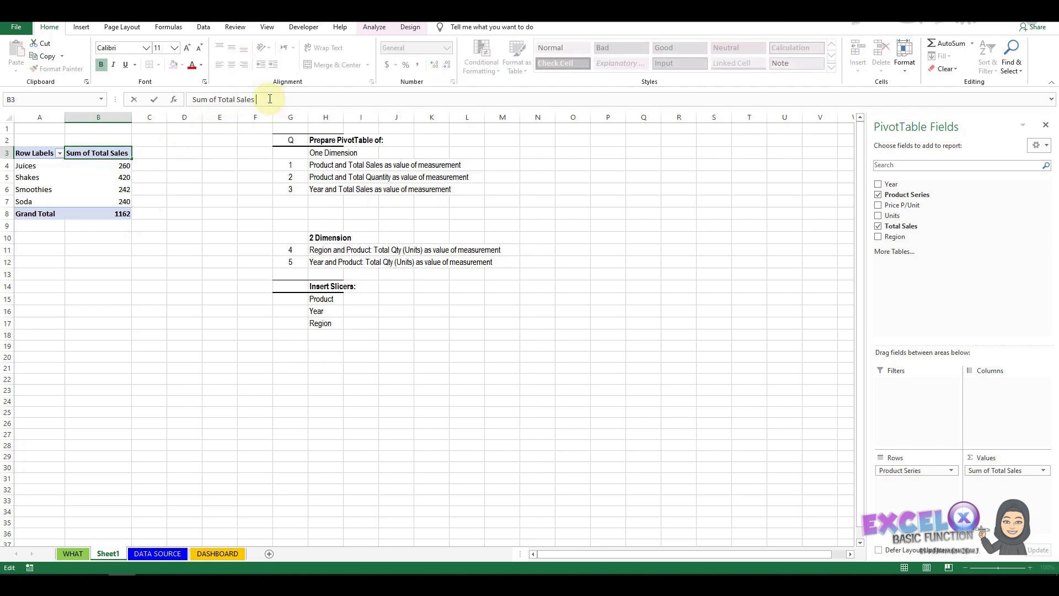
{"action": "type", "text": "$"}
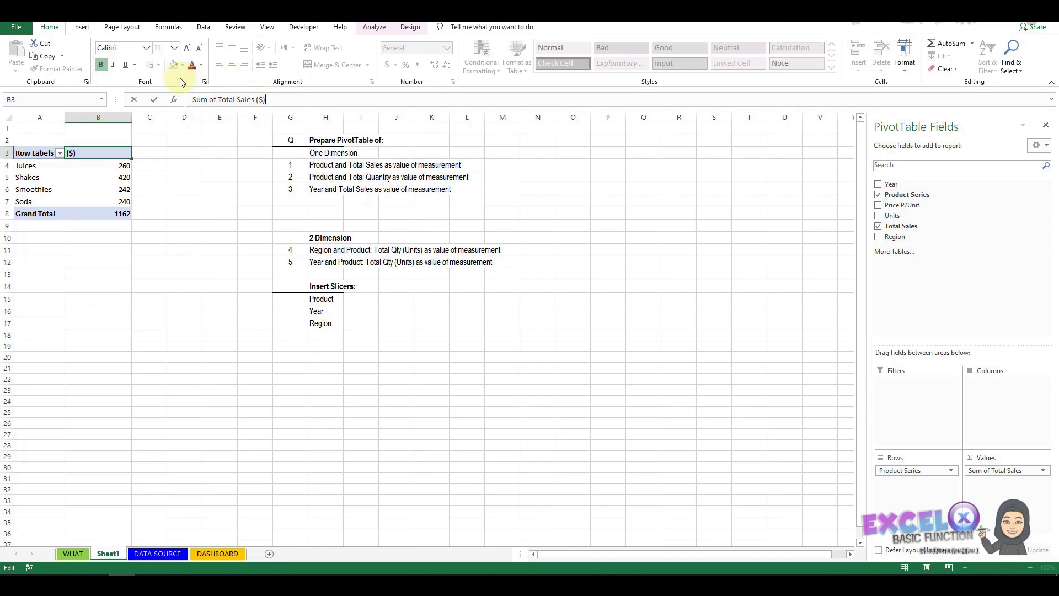
{"action": "left_click", "coordinate": [111, 251]}
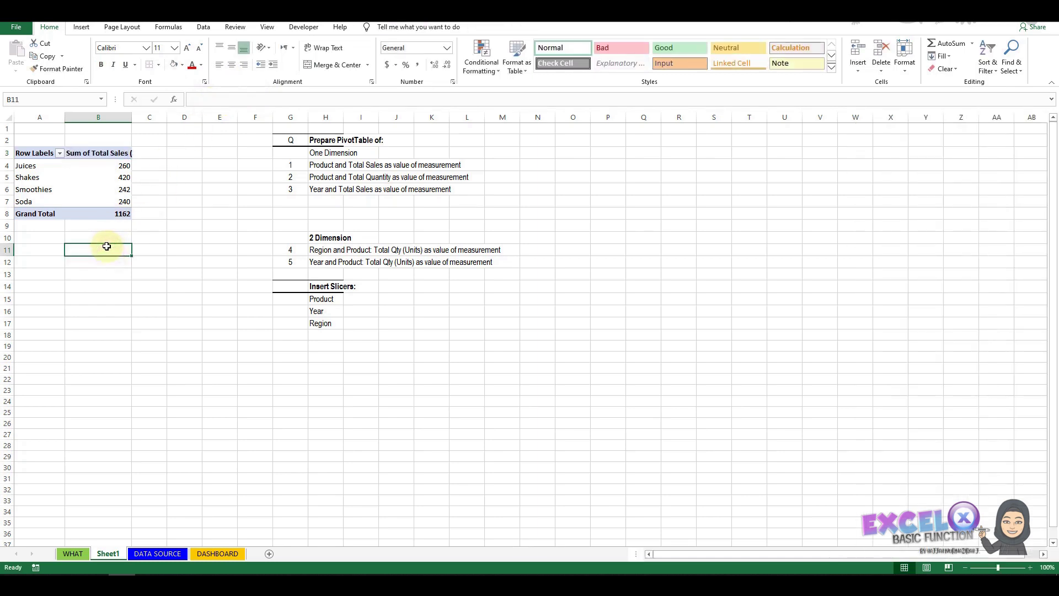
{"action": "left_click_drag", "start_coordinate": [132, 117], "coordinate": [146, 117]}
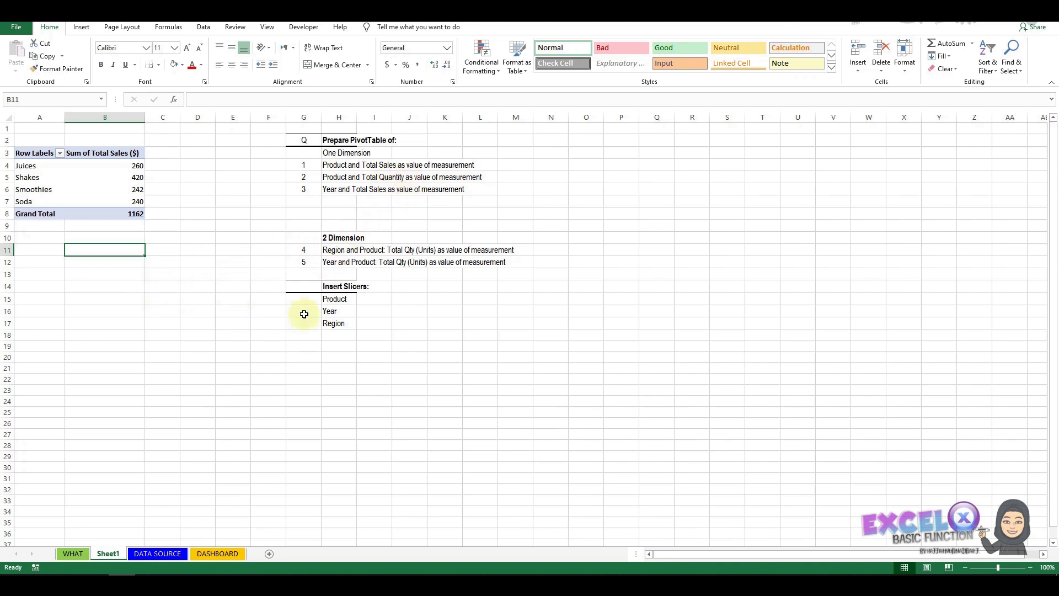
{"action": "left_click", "coordinate": [163, 554]}
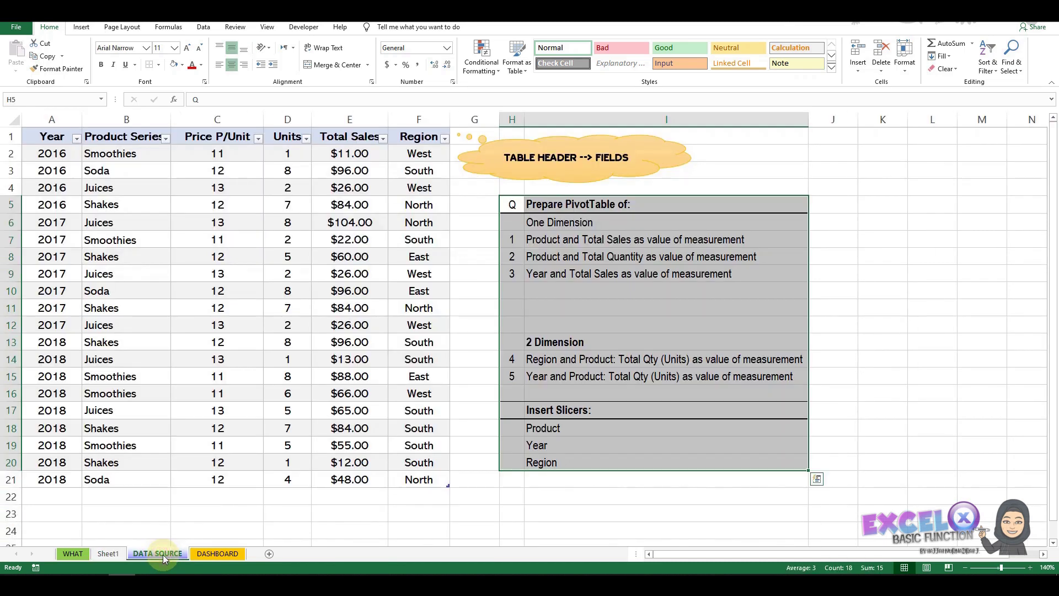
- Insert a second PivotTable from the sales table at Sheet1!$A$11
{"action": "left_click_drag", "start_coordinate": [41, 134], "coordinate": [412, 263]}
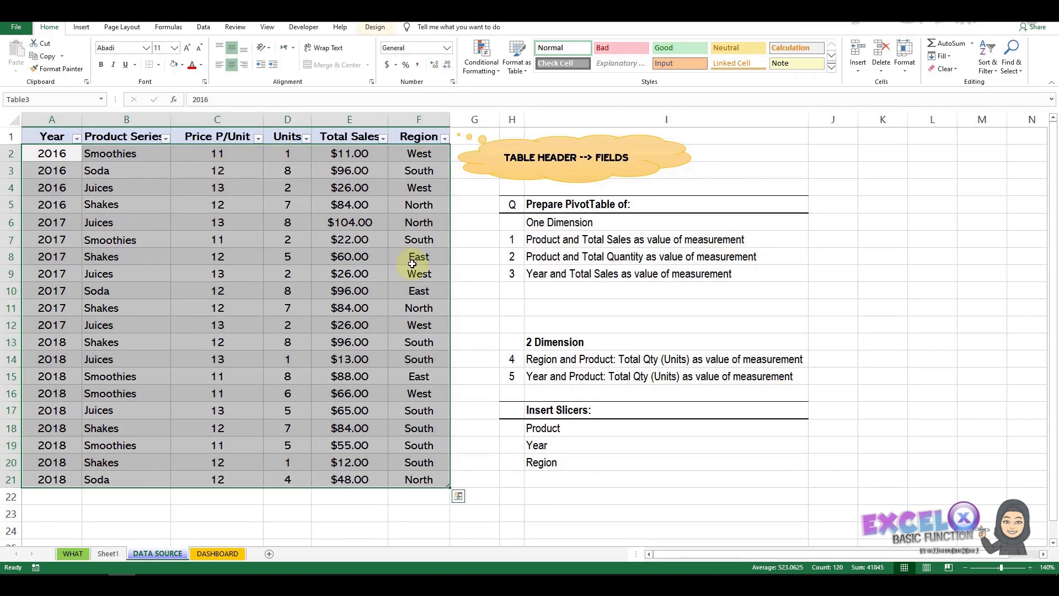
{"action": "left_click", "coordinate": [82, 28]}
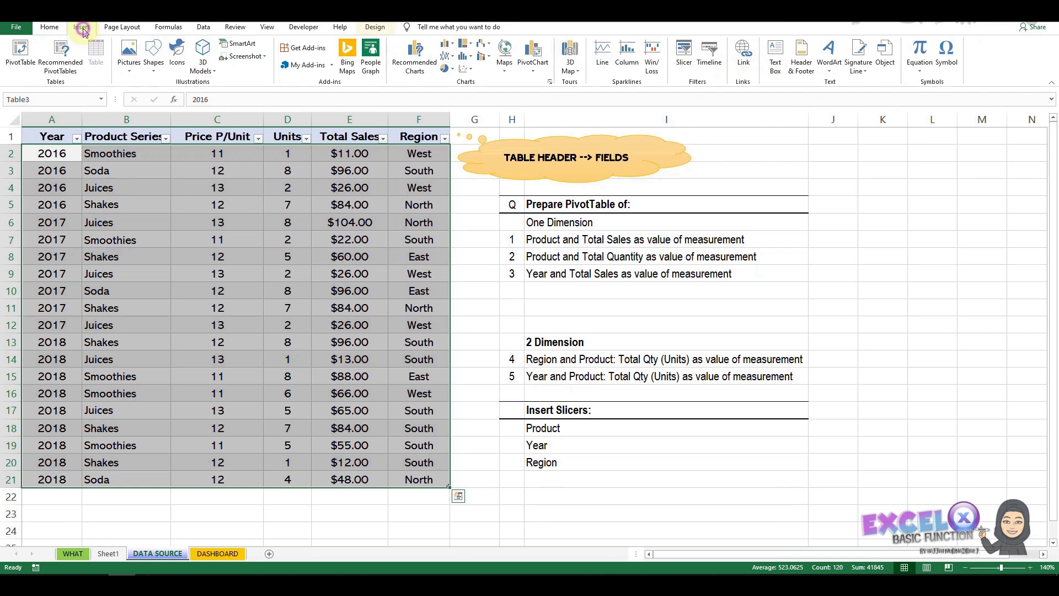
{"action": "left_click", "coordinate": [24, 58]}
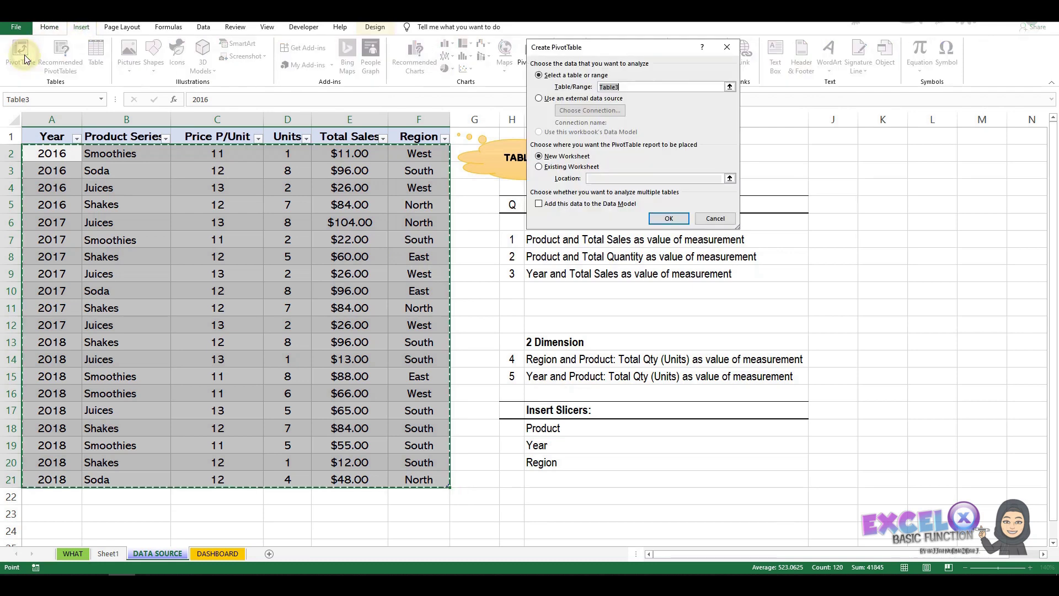
{"action": "left_click", "coordinate": [539, 168]}
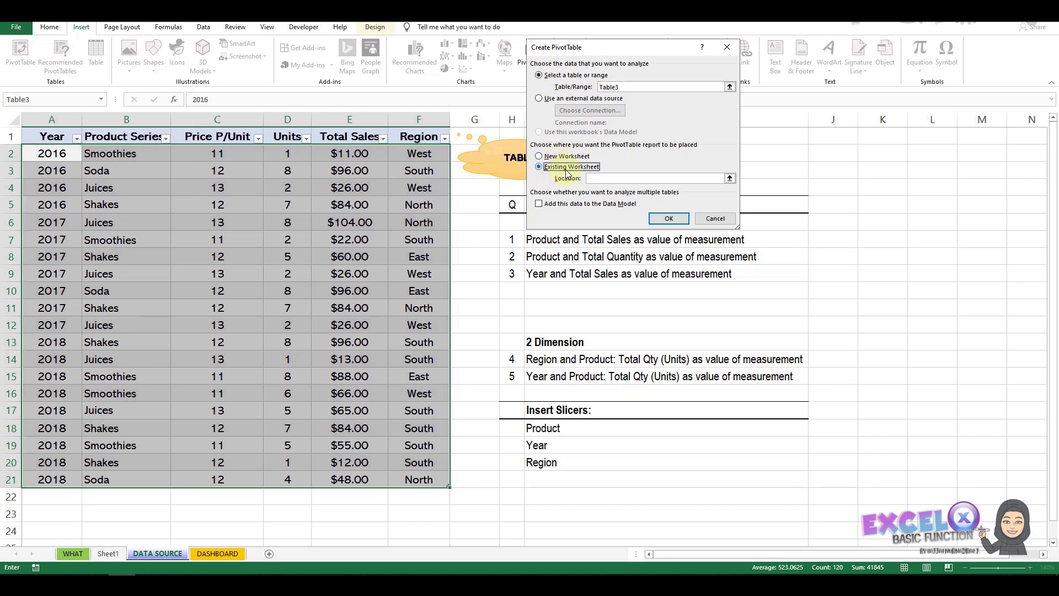
{"action": "left_click", "coordinate": [110, 562]}
{"action": "left_click", "coordinate": [111, 555]}
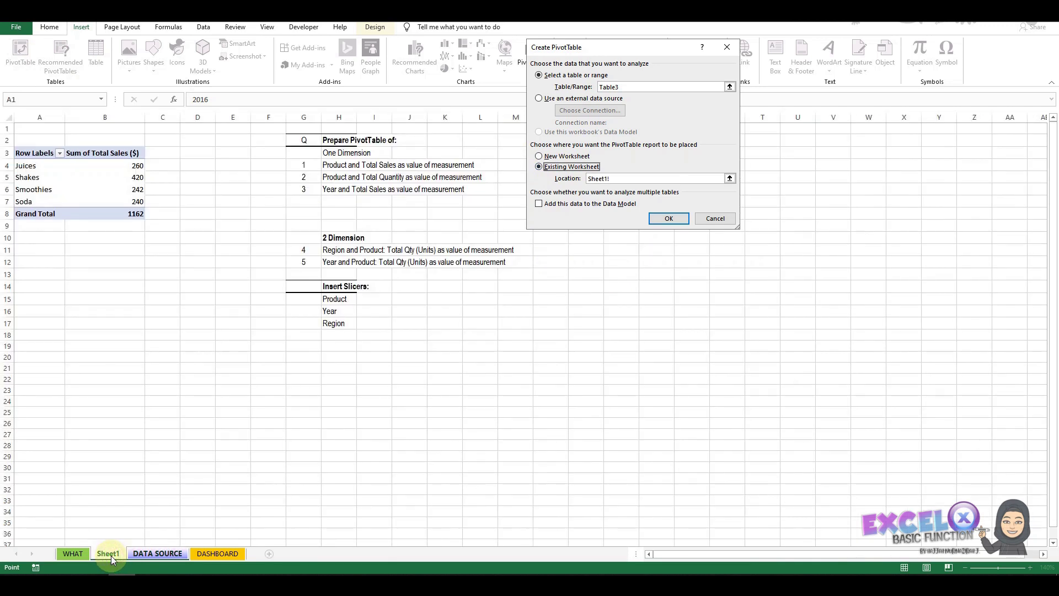
{"action": "left_click", "coordinate": [45, 251]}
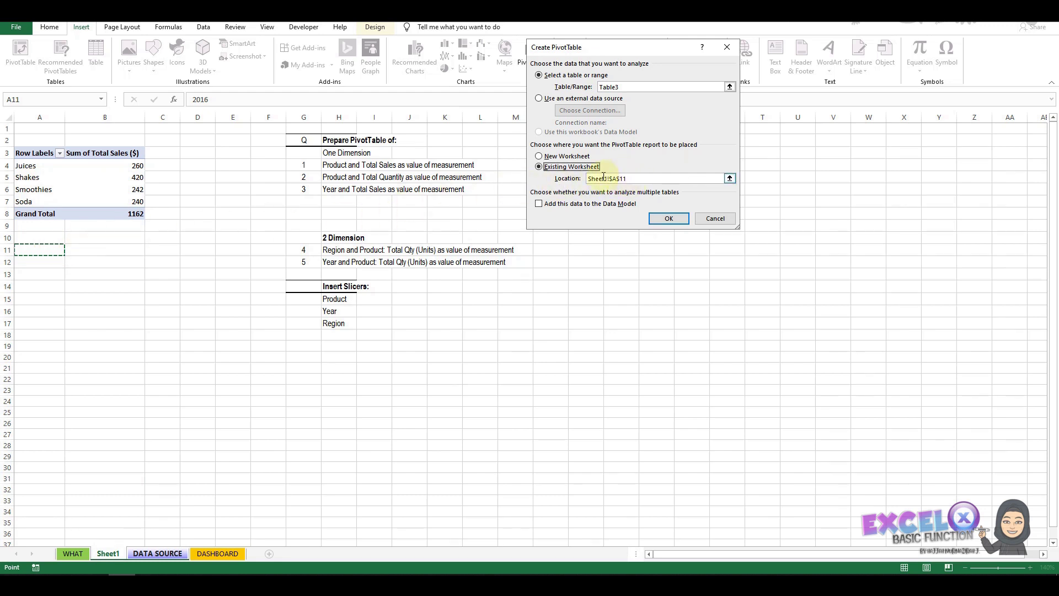
{"action": "left_click", "coordinate": [656, 219]}
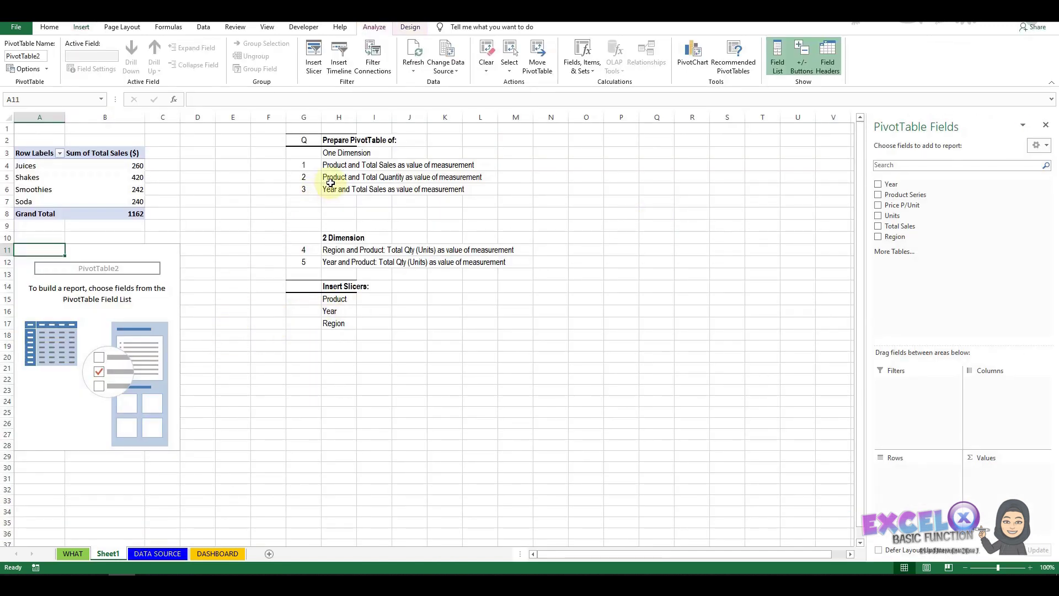
- Sum Units by Product Series in the new PivotTable, with a total of 97
{"action": "left_click", "coordinate": [880, 197]}
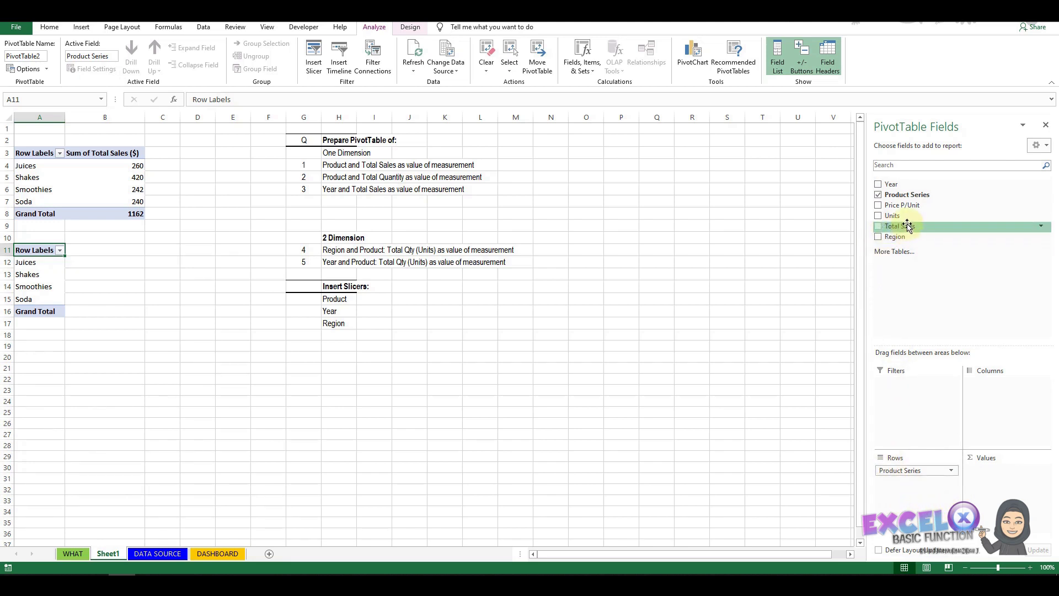
{"action": "left_click", "coordinate": [879, 216]}
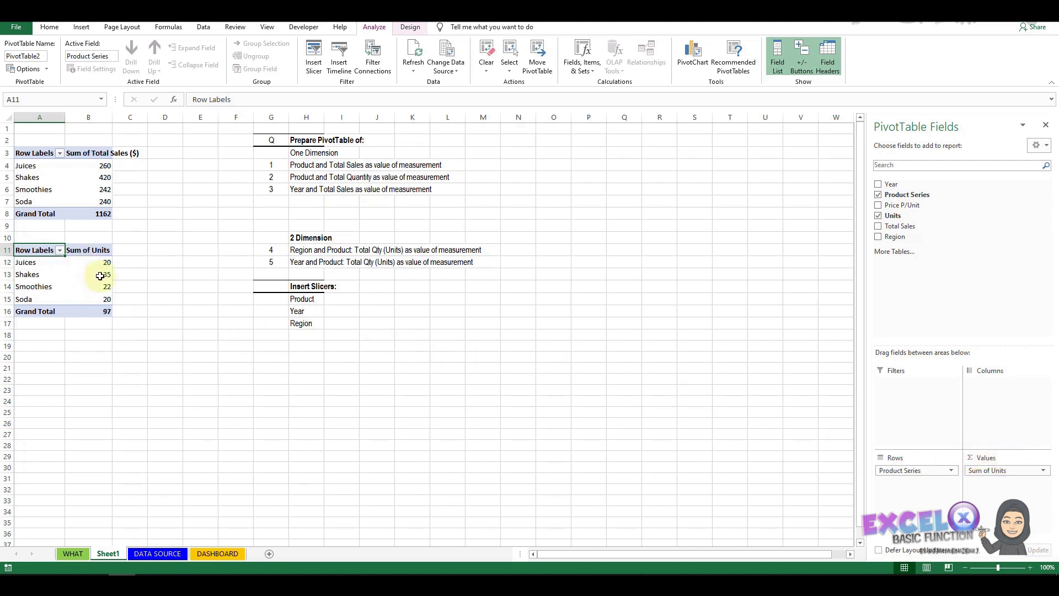
{"action": "mouse_move", "coordinate": [93, 296]}
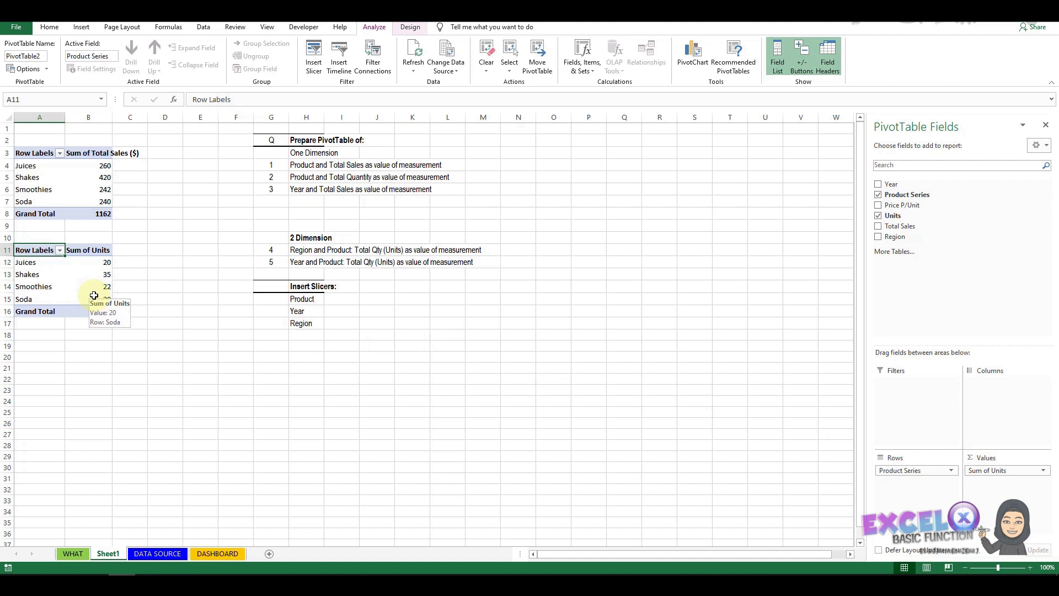
{"action": "left_click", "coordinate": [60, 347]}
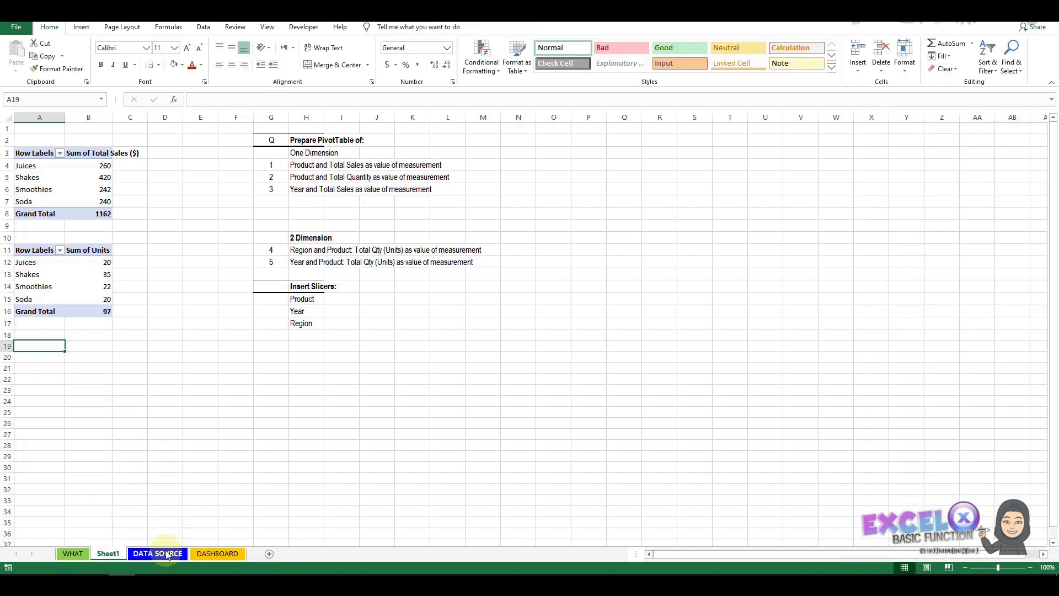
- Insert an empty third PivotTable of the sales table at Sheet1 cell A19
{"action": "left_click", "coordinate": [167, 554]}
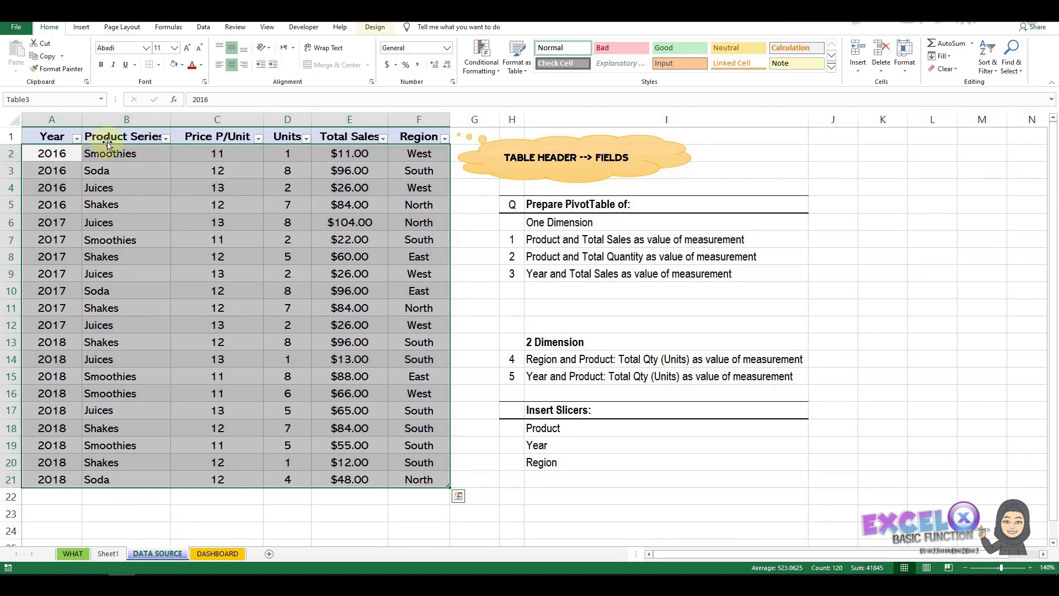
{"action": "left_click", "coordinate": [81, 29]}
{"action": "left_click", "coordinate": [20, 52]}
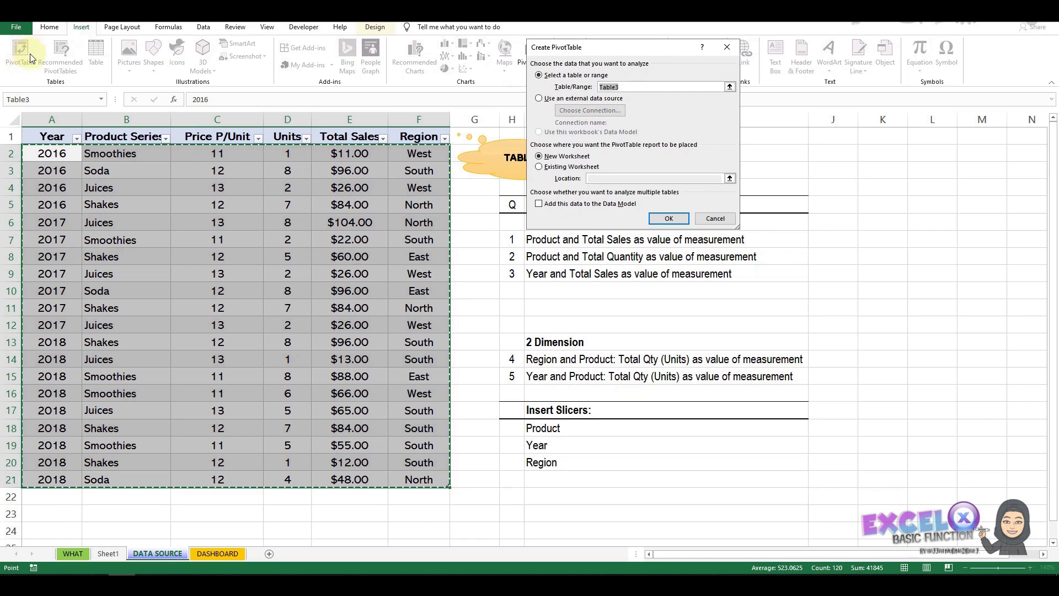
{"action": "left_click", "coordinate": [538, 166]}
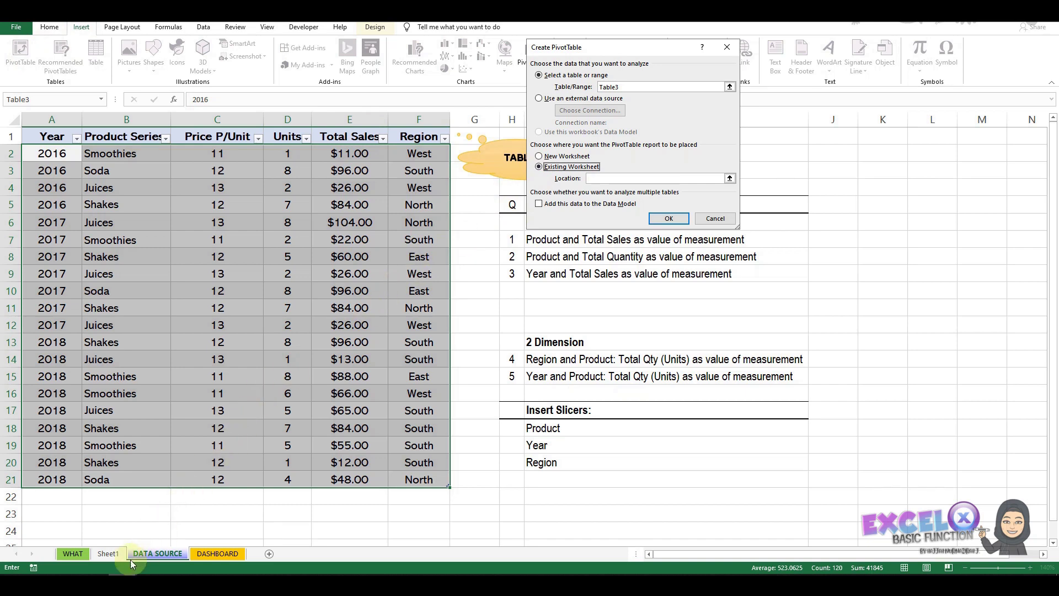
{"action": "left_click", "coordinate": [114, 554]}
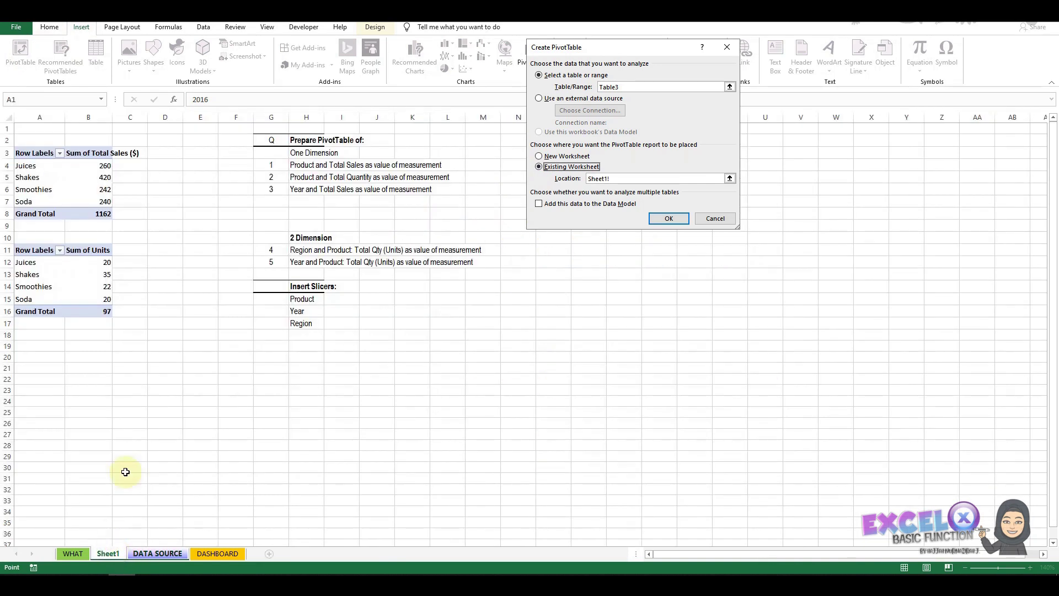
{"action": "left_click", "coordinate": [49, 345]}
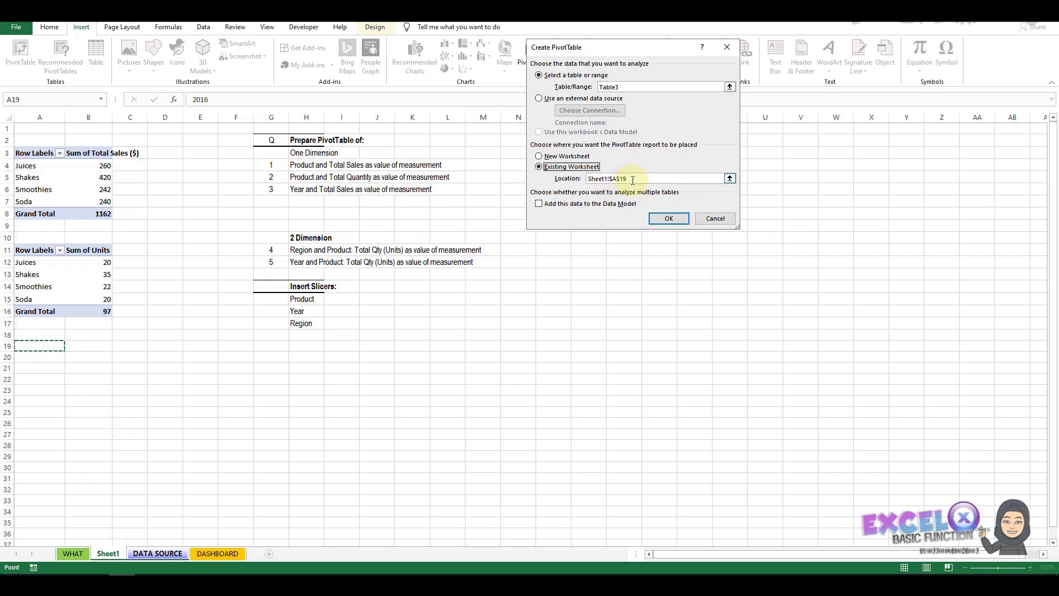
{"action": "left_click", "coordinate": [667, 219]}
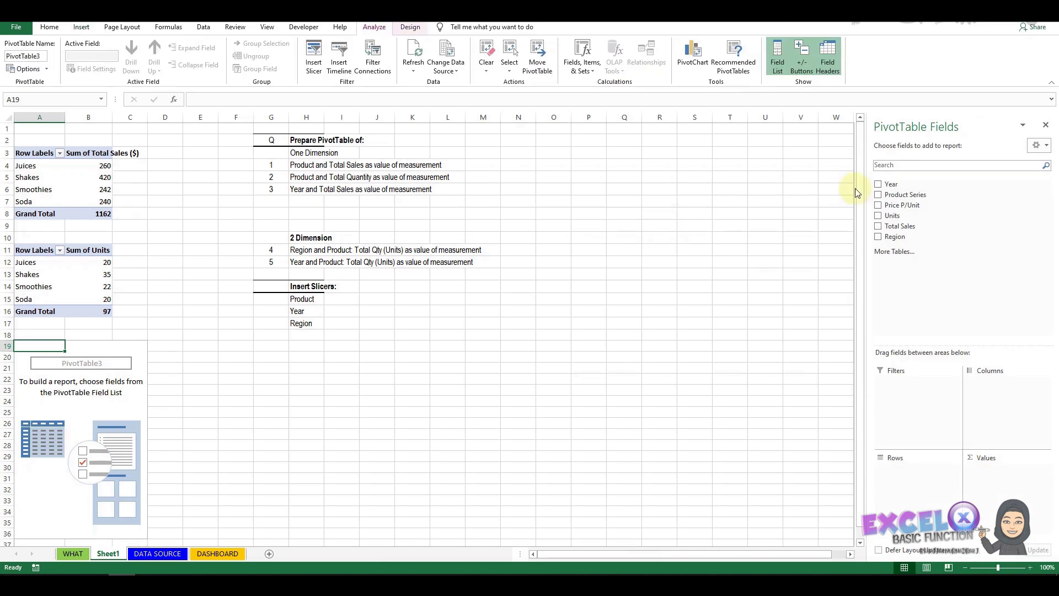
- Show Sum of Total Sales by Year rows in the third PivotTable (2016–2018, total 1162)
{"action": "left_click", "coordinate": [877, 184]}
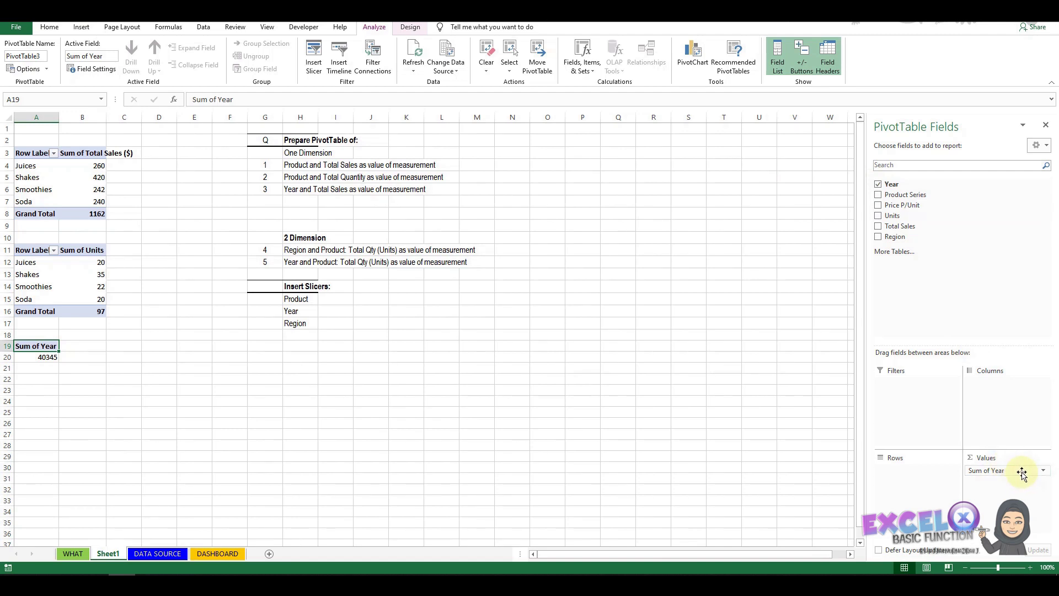
{"action": "left_click_drag", "start_coordinate": [1023, 473], "coordinate": [926, 483]}
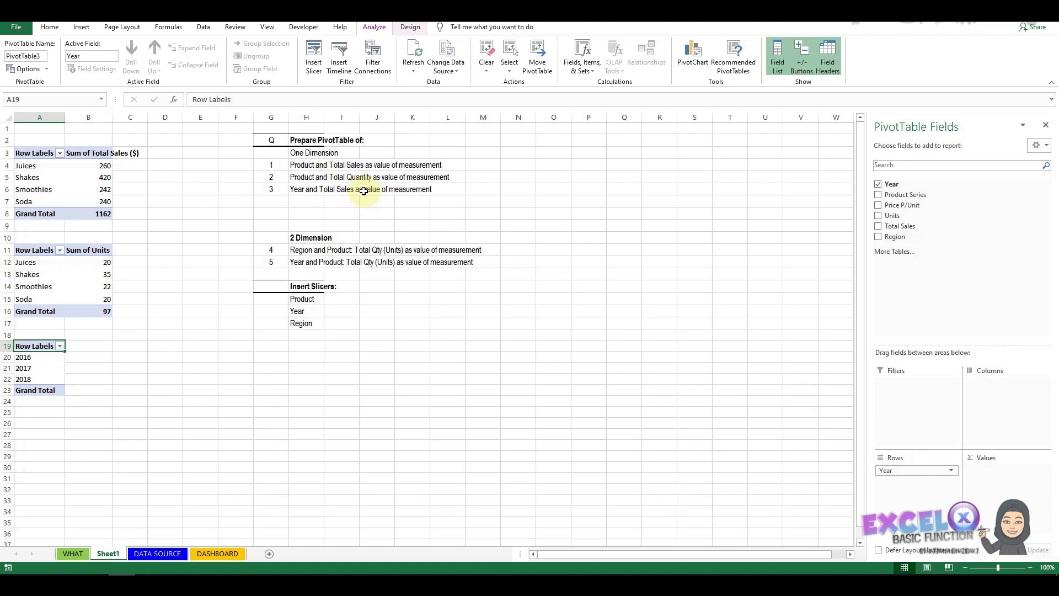
{"action": "left_click", "coordinate": [878, 227]}
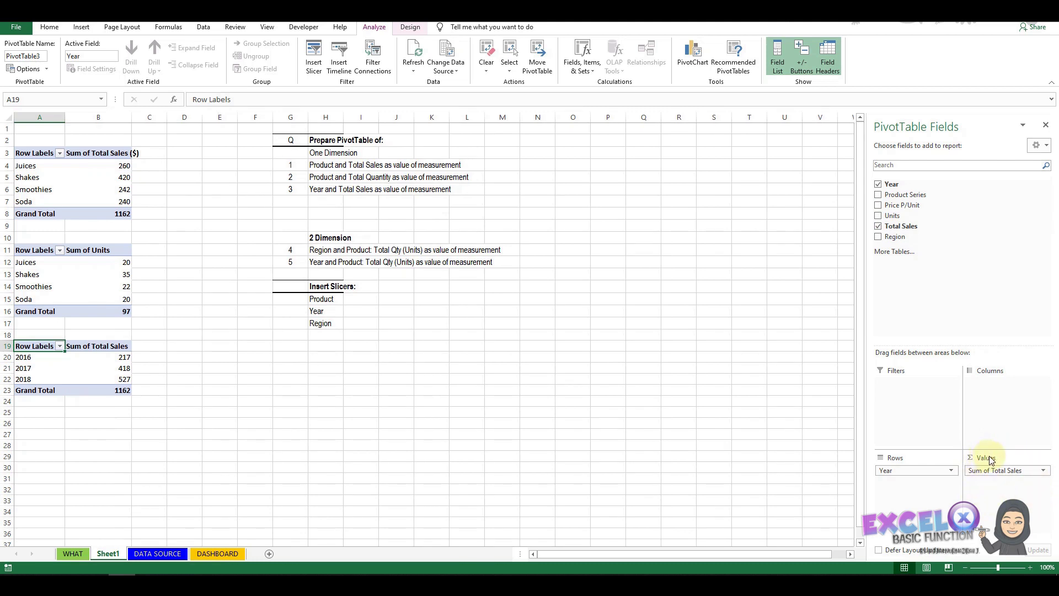
- Rename the third PivotTable's value header to 'Sum of Total Sales ($)'
{"action": "left_click", "coordinate": [116, 348]}
{"action": "double_click", "coordinate": [116, 348]}
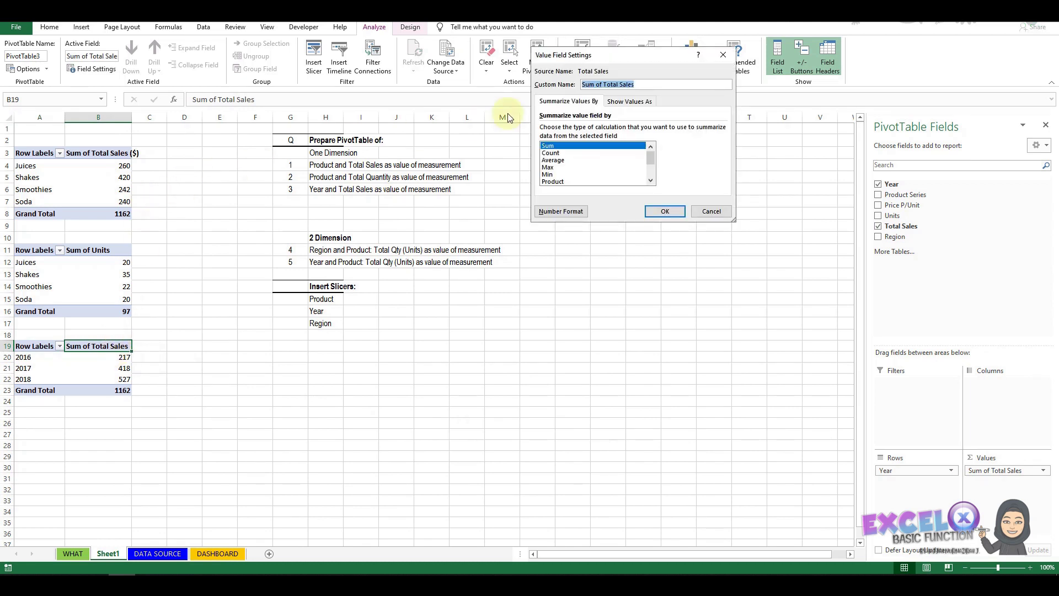
{"action": "left_click", "coordinate": [723, 55]}
{"action": "left_click", "coordinate": [267, 100]}
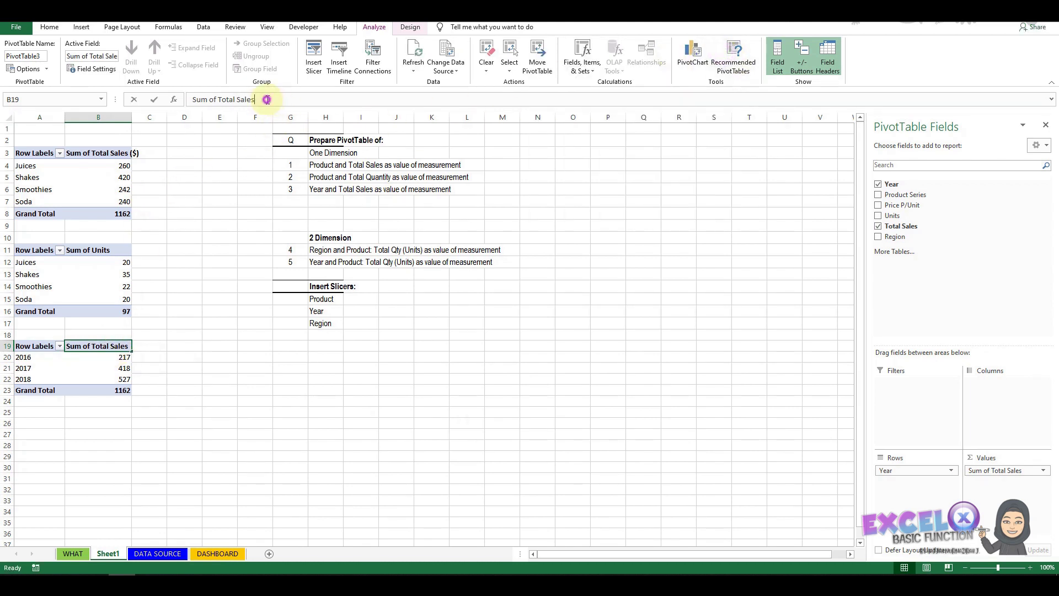
{"action": "type", "text": "($"}
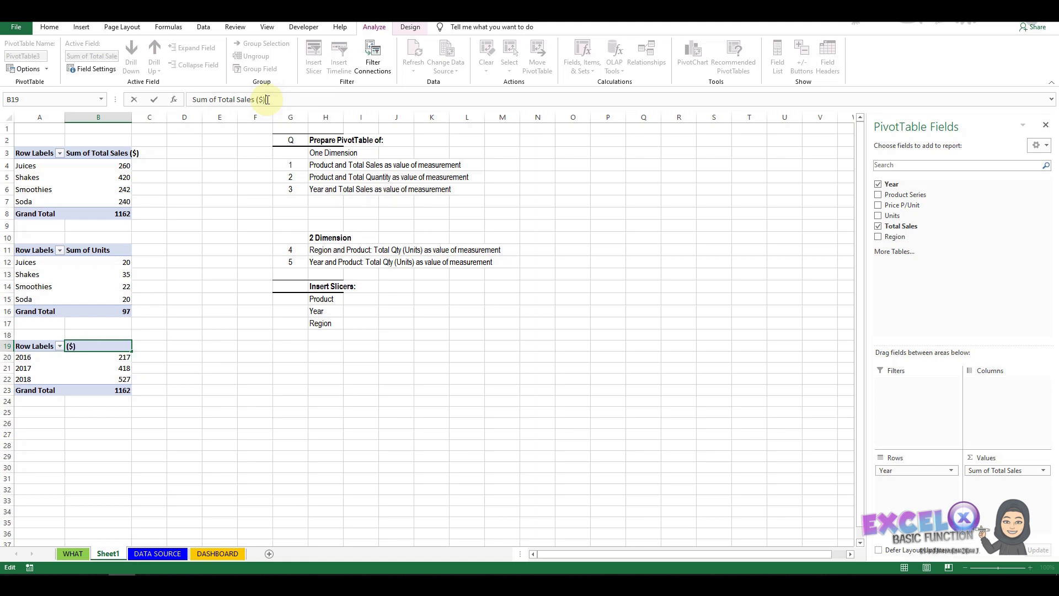
{"action": "left_click", "coordinate": [216, 499]}
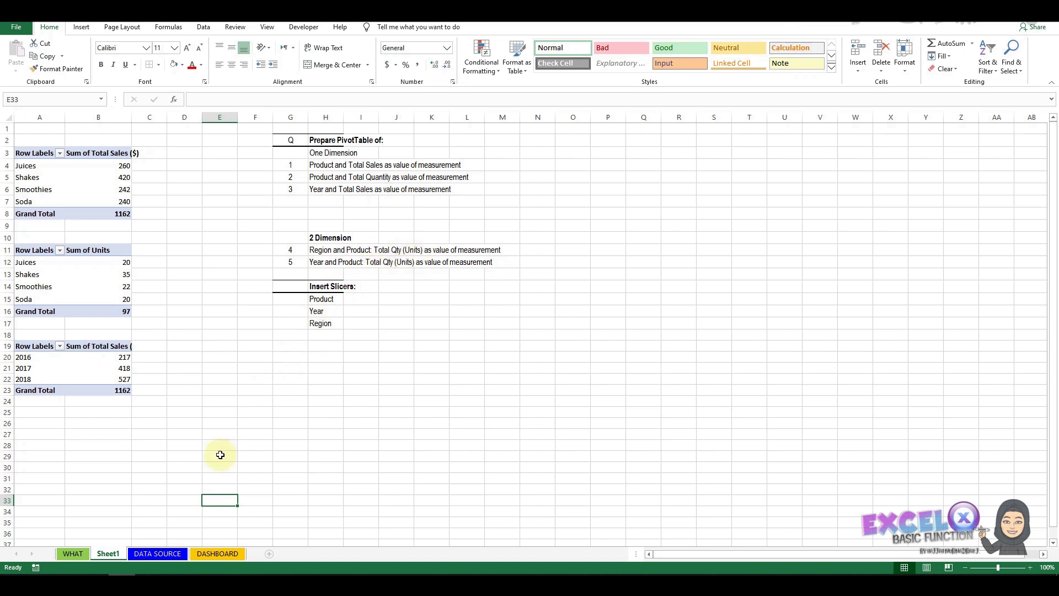
- Insert a fourth PivotTable of the sales table at Sheet1!$A$26
{"action": "left_click", "coordinate": [154, 555]}
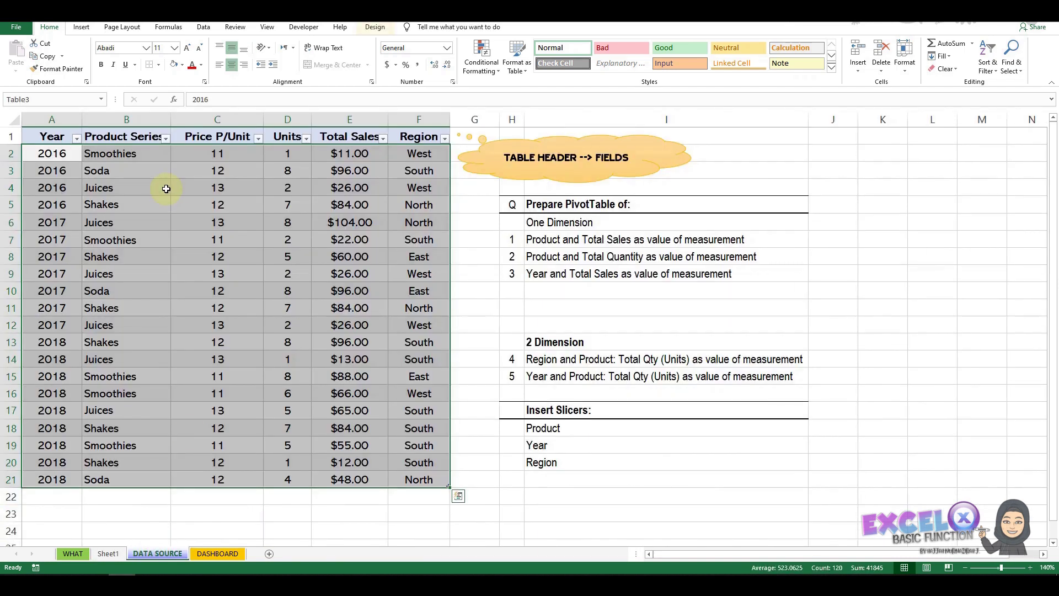
{"action": "left_click", "coordinate": [81, 27]}
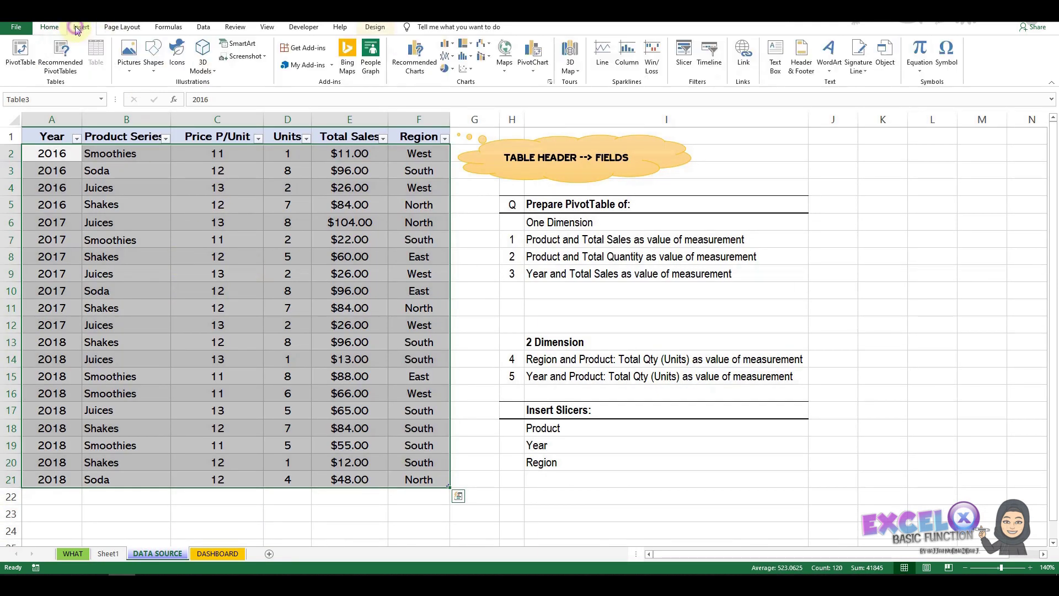
{"action": "left_click", "coordinate": [20, 60]}
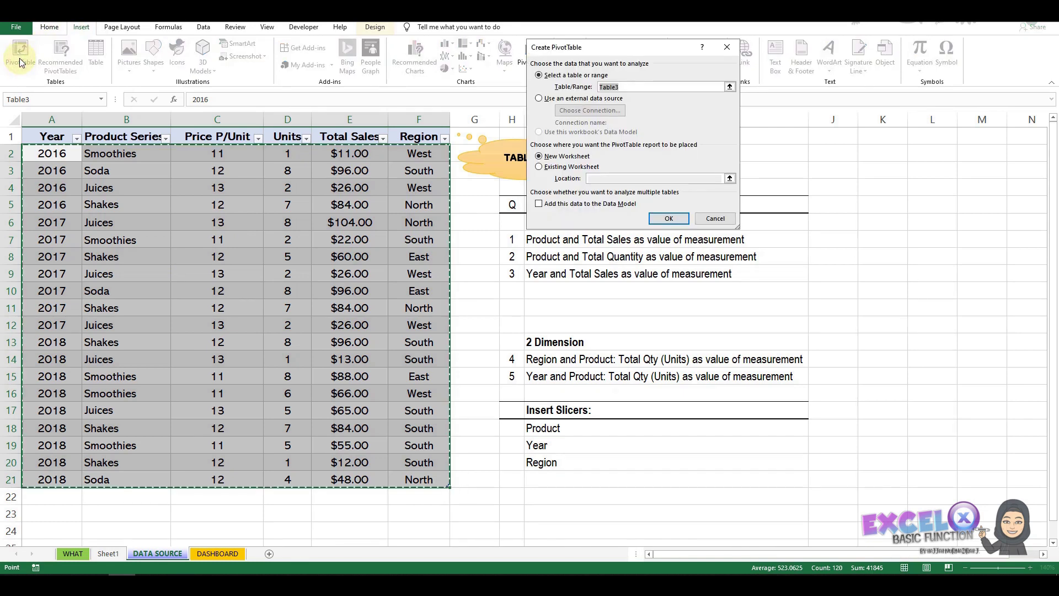
{"action": "left_click", "coordinate": [539, 167]}
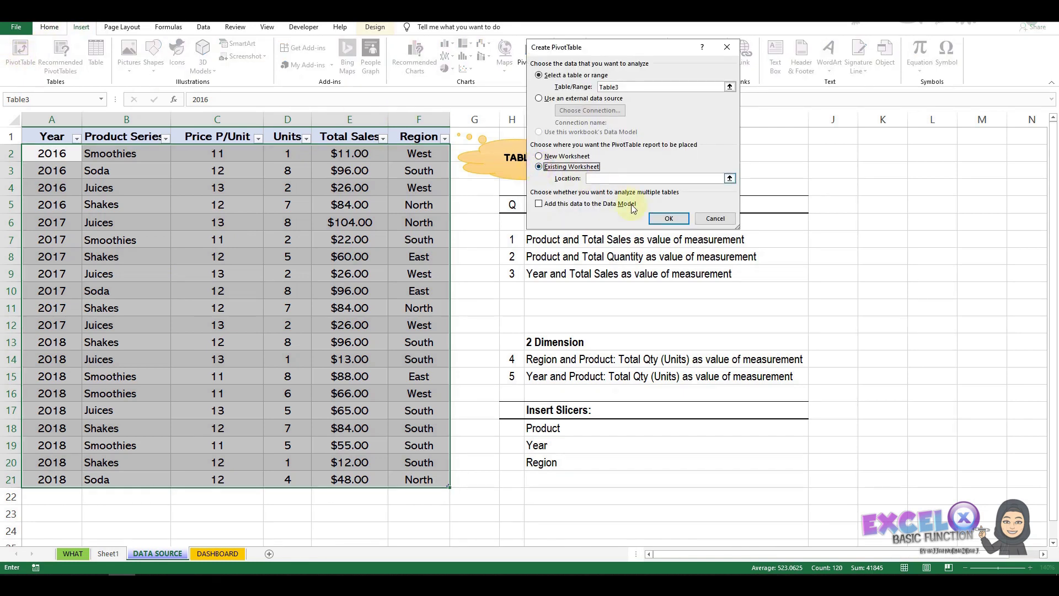
{"action": "left_click", "coordinate": [115, 558]}
{"action": "left_click", "coordinate": [34, 425]}
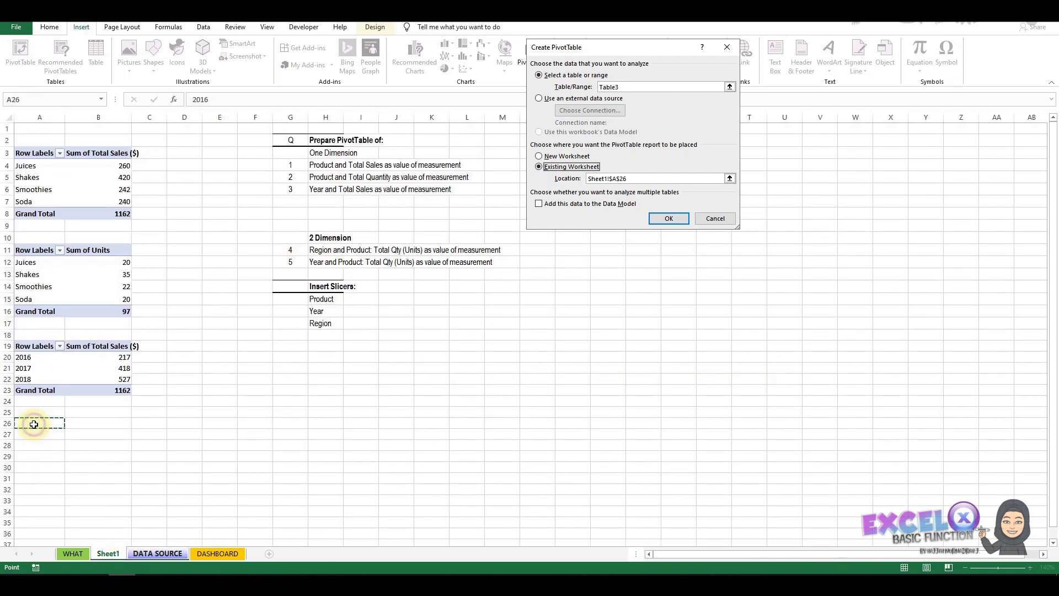
{"action": "left_click", "coordinate": [669, 218]}
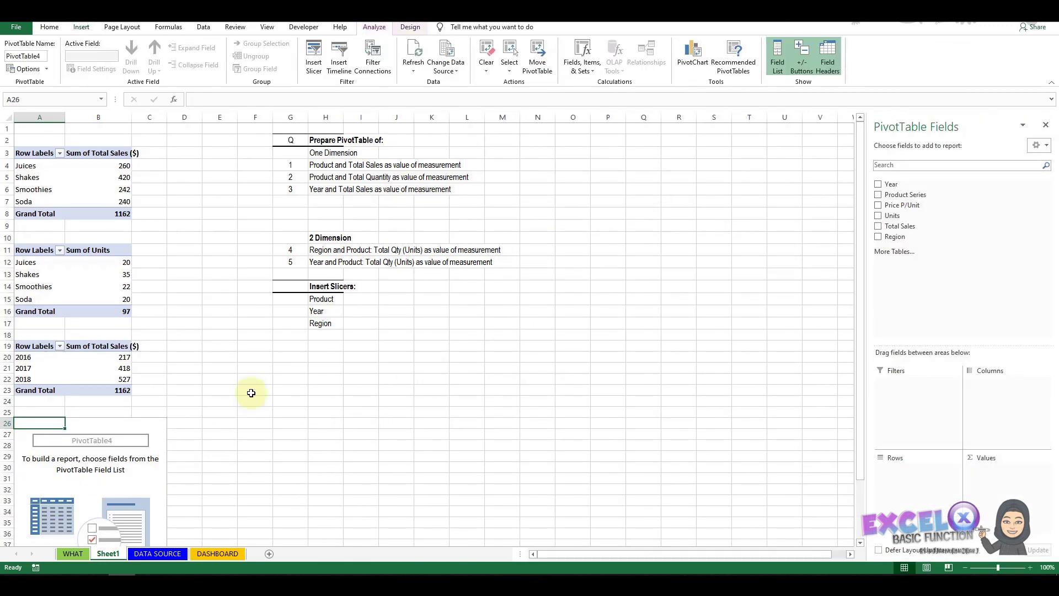
- Sum Units by Region rows and Product Series columns in the A26 PivotTable, with a total of 97
{"action": "left_click", "coordinate": [879, 237]}
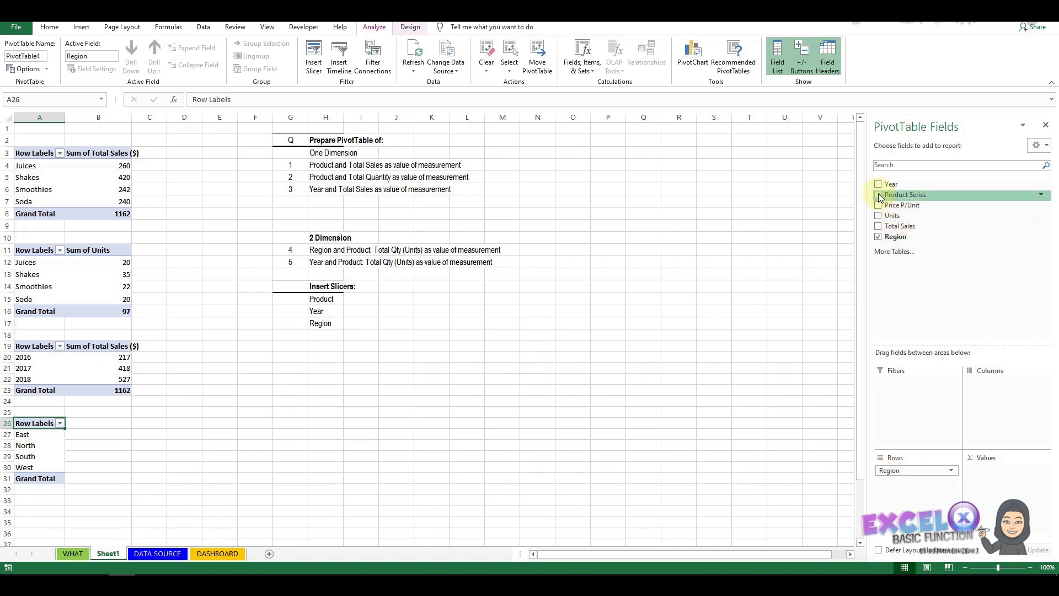
{"action": "left_click_drag", "start_coordinate": [879, 197], "coordinate": [1000, 389]}
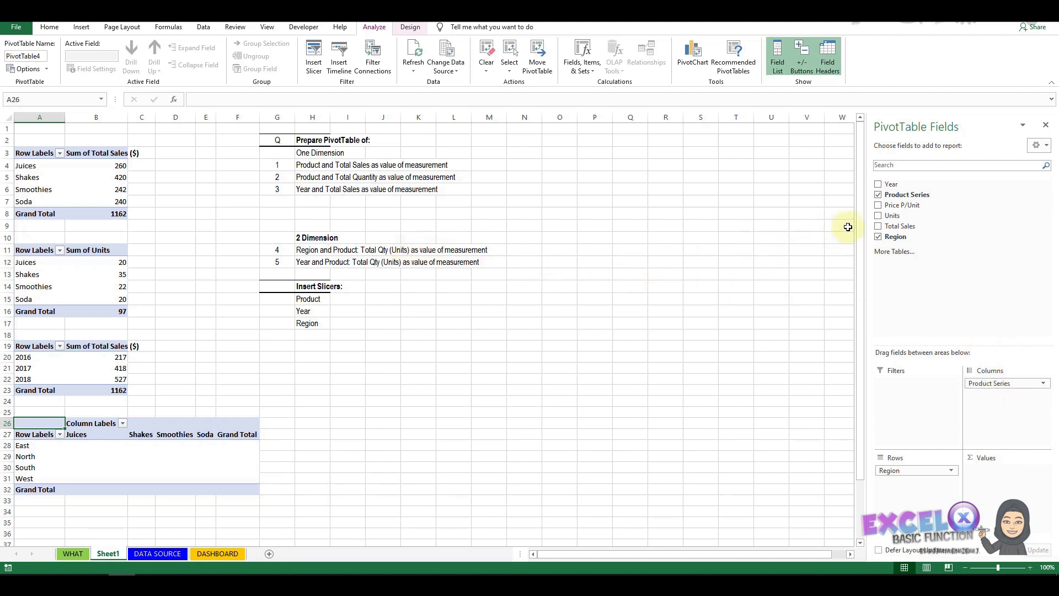
{"action": "left_click", "coordinate": [879, 217]}
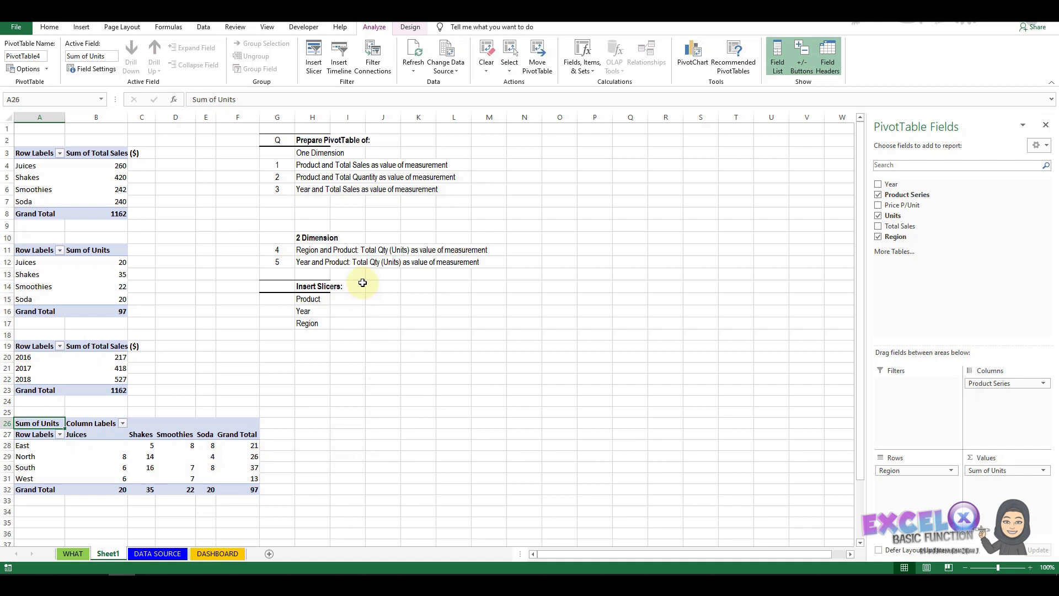
{"action": "left_click", "coordinate": [163, 555]}
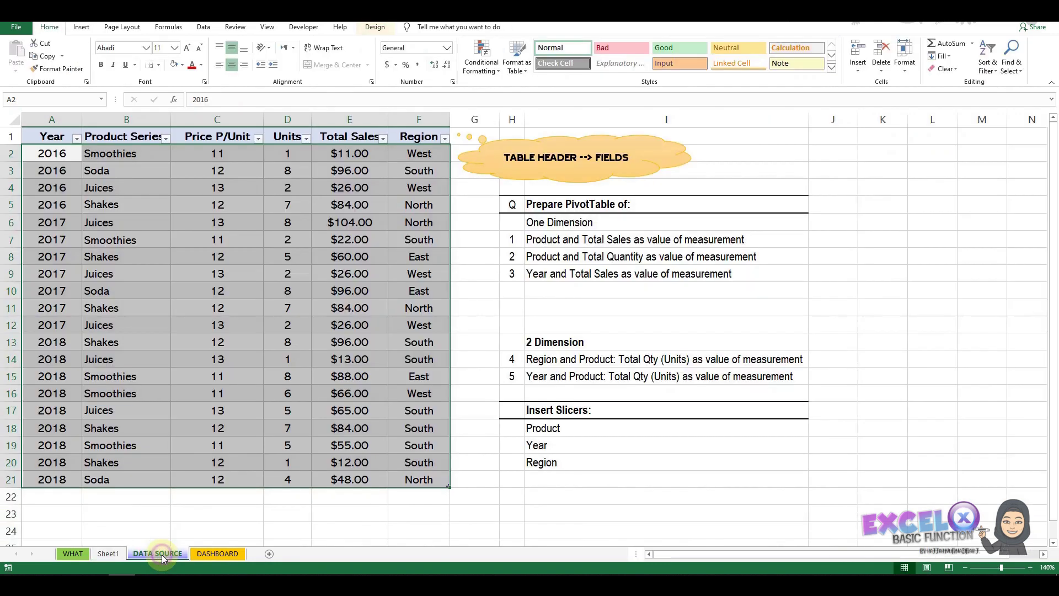
- Create a new PivotTable from the sales table at Sheet1!$A$35 on the existing worksheet
{"action": "left_click", "coordinate": [81, 28]}
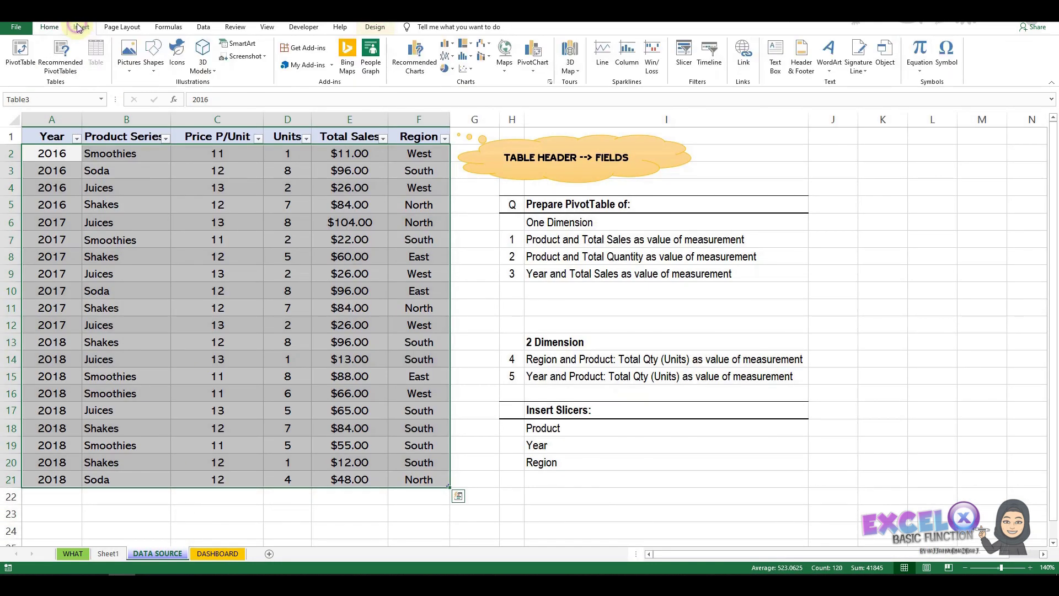
{"action": "left_click", "coordinate": [10, 61]}
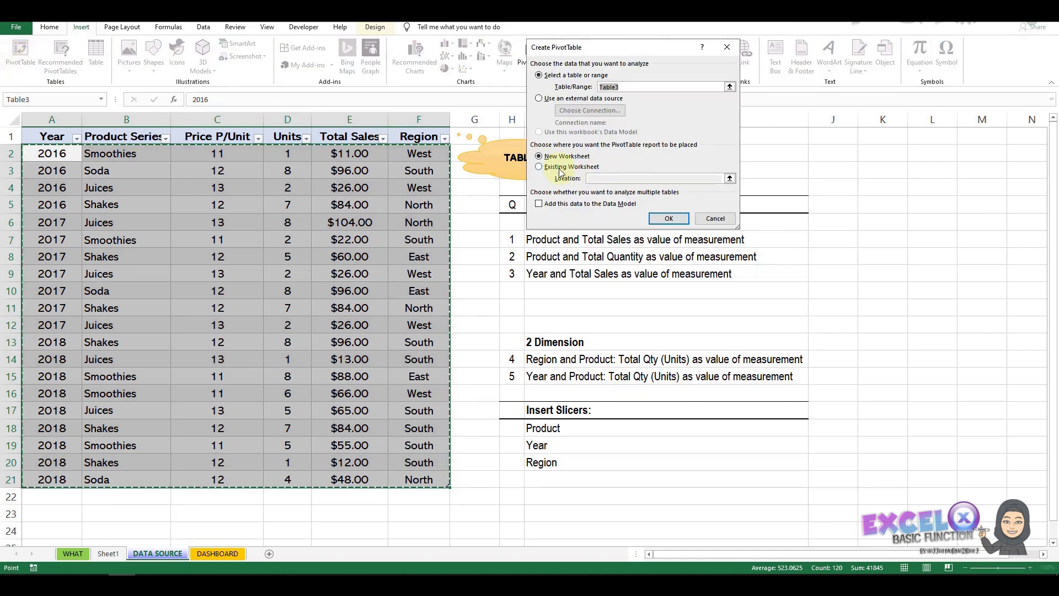
{"action": "left_click", "coordinate": [540, 167]}
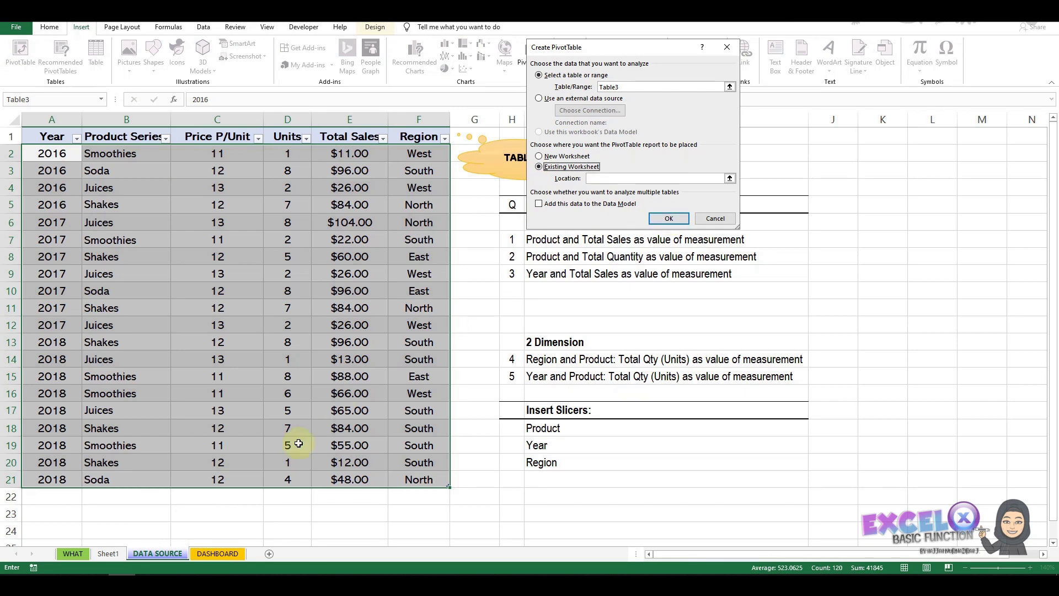
{"action": "left_click", "coordinate": [113, 553]}
{"action": "left_click", "coordinate": [43, 523]}
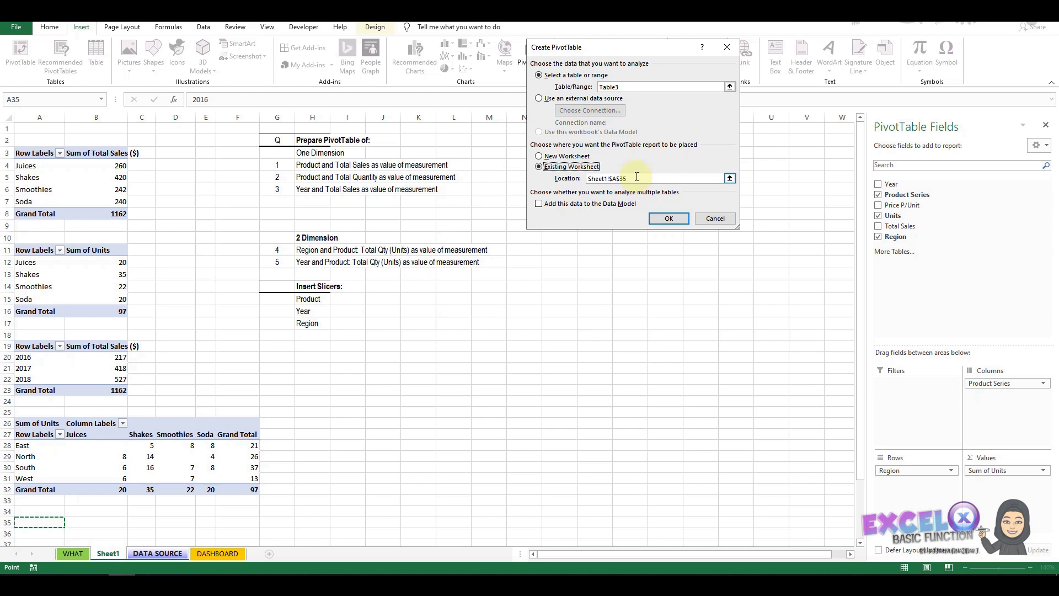
{"action": "left_click", "coordinate": [667, 219]}
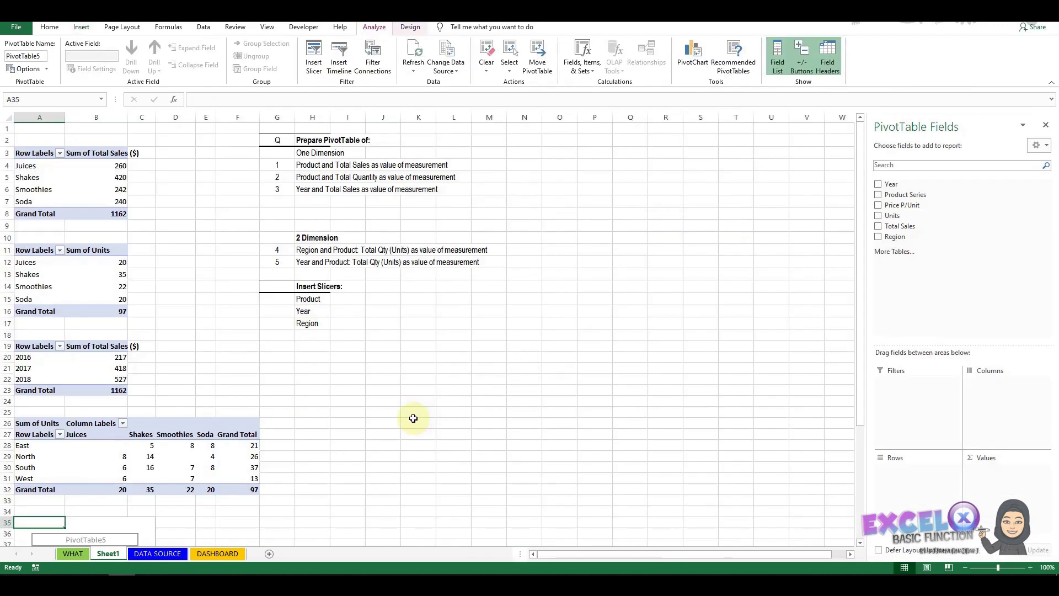
- Lay out Year in rows, Product Series in columns and Sum of Units as values (total 97)
{"action": "left_click", "coordinate": [879, 185]}
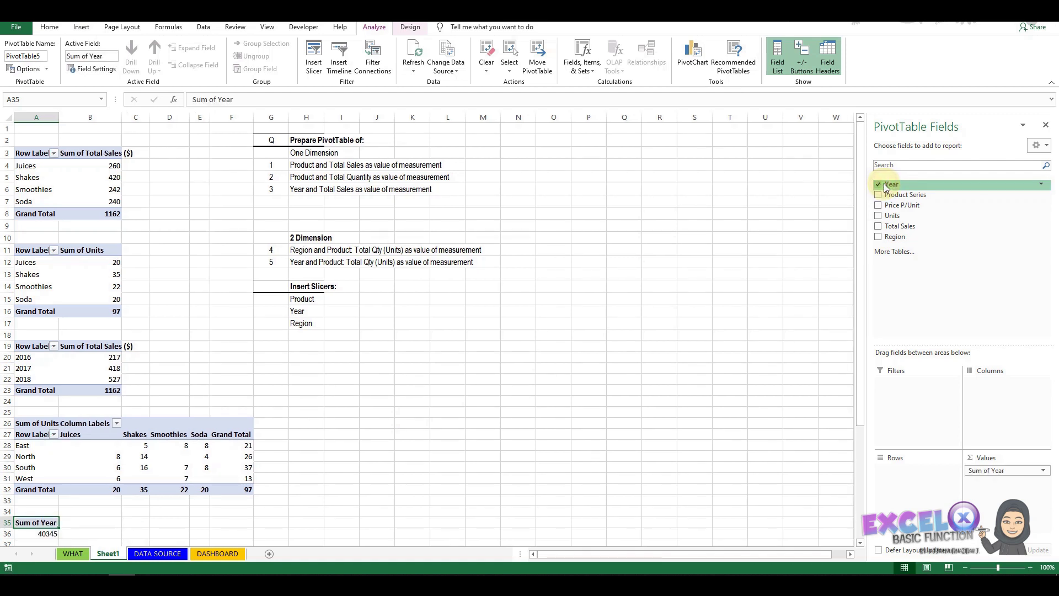
{"action": "left_click_drag", "start_coordinate": [998, 470], "coordinate": [984, 474]}
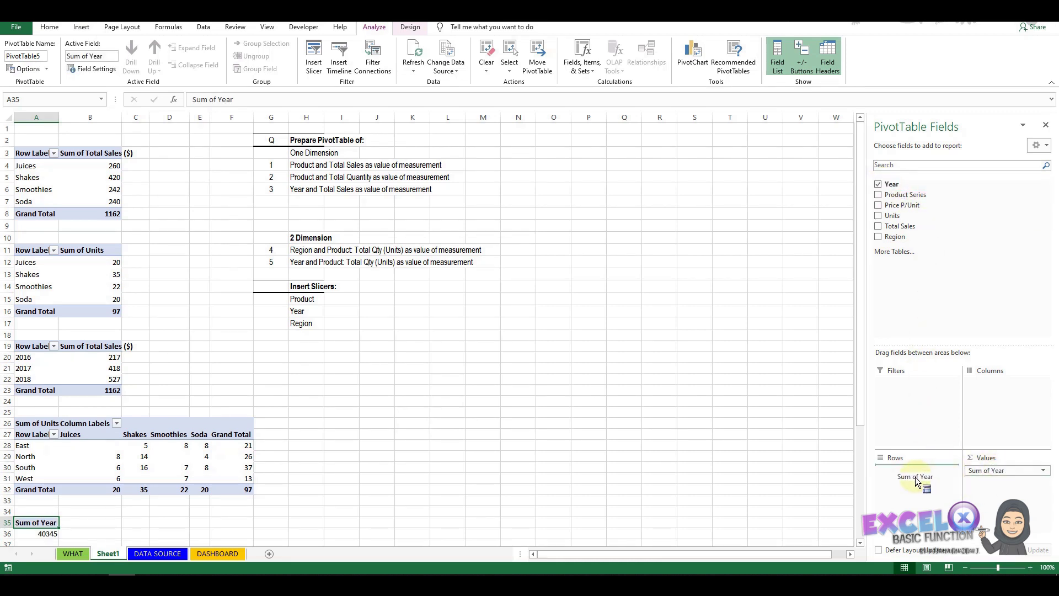
{"action": "left_click_drag", "start_coordinate": [916, 477], "coordinate": [916, 477]}
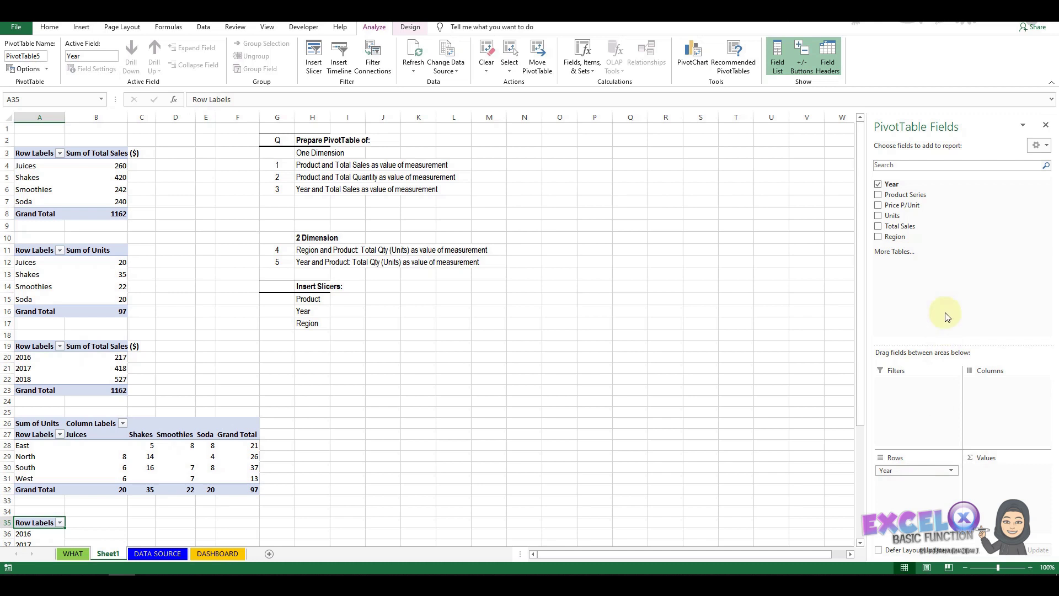
{"action": "left_click", "coordinate": [879, 197]}
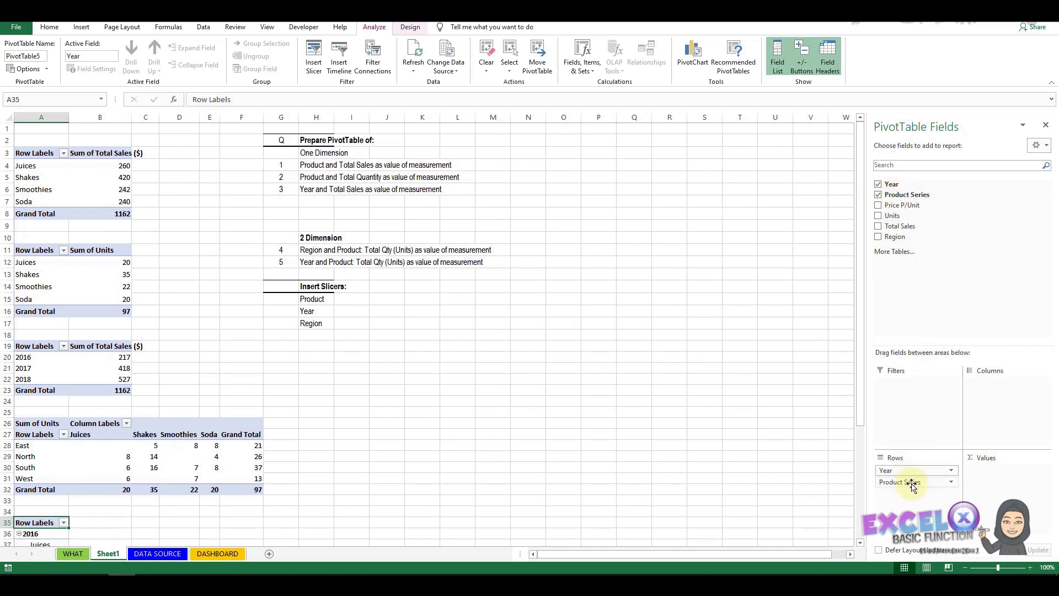
{"action": "left_click_drag", "start_coordinate": [912, 486], "coordinate": [993, 403]}
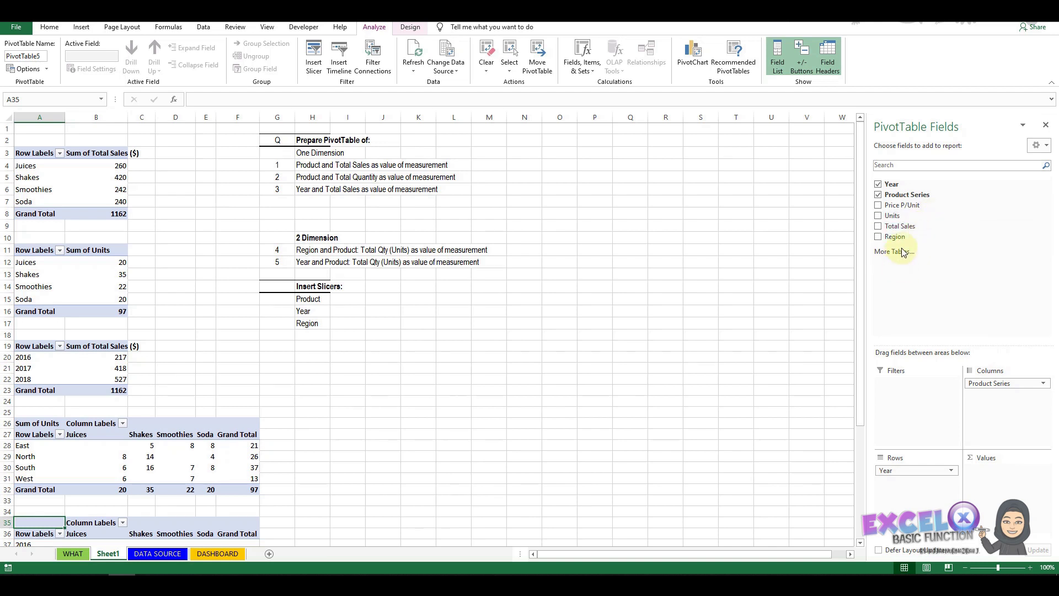
{"action": "left_click", "coordinate": [879, 217]}
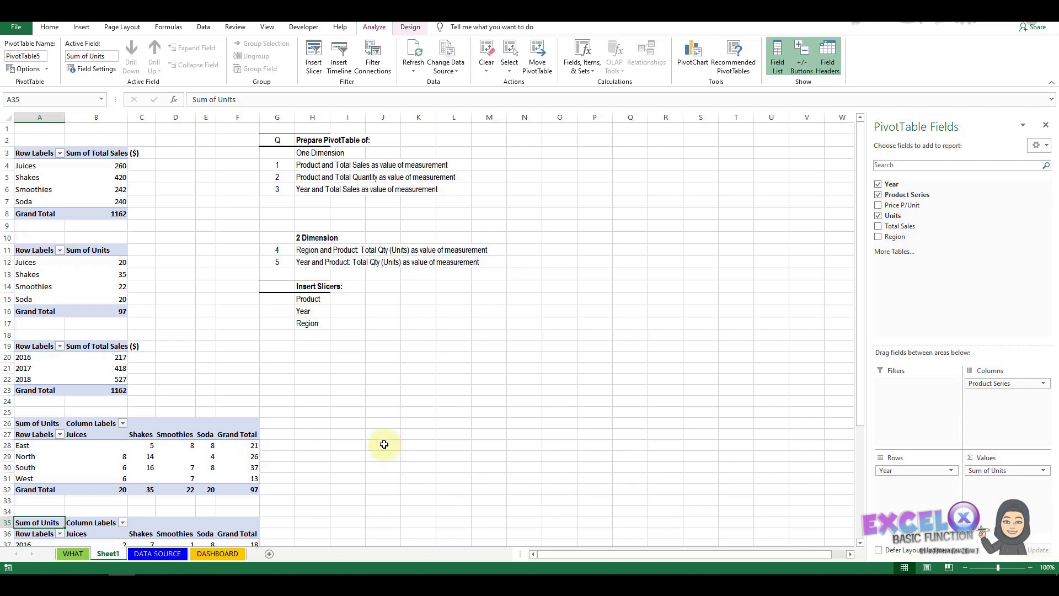
{"action": "scroll", "coordinate": [383, 444], "scroll_direction": "down", "scroll_amount": 1}
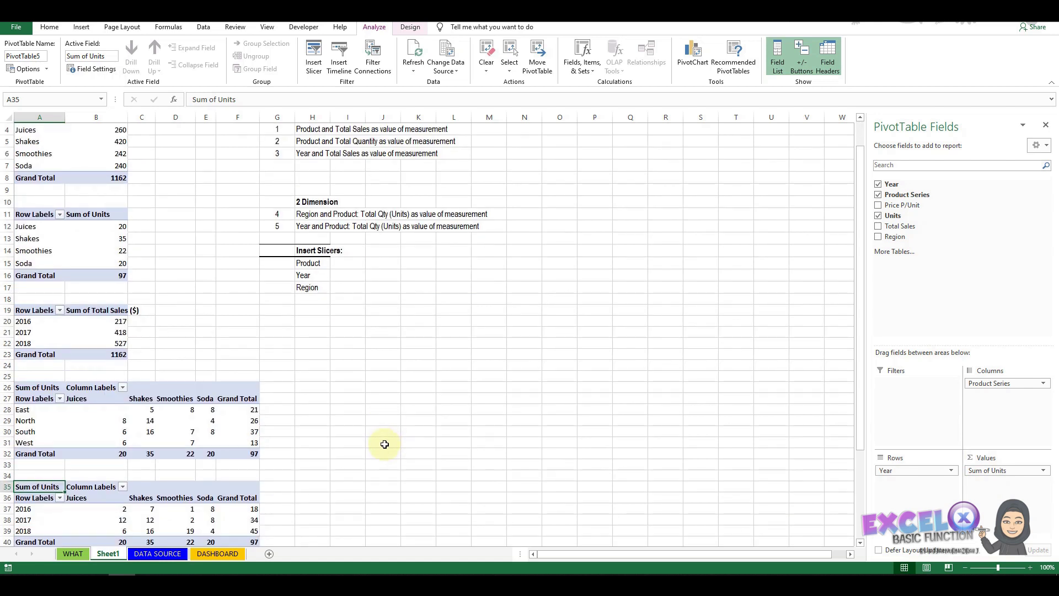
{"action": "scroll", "coordinate": [384, 444], "scroll_direction": "down", "scroll_amount": 1}
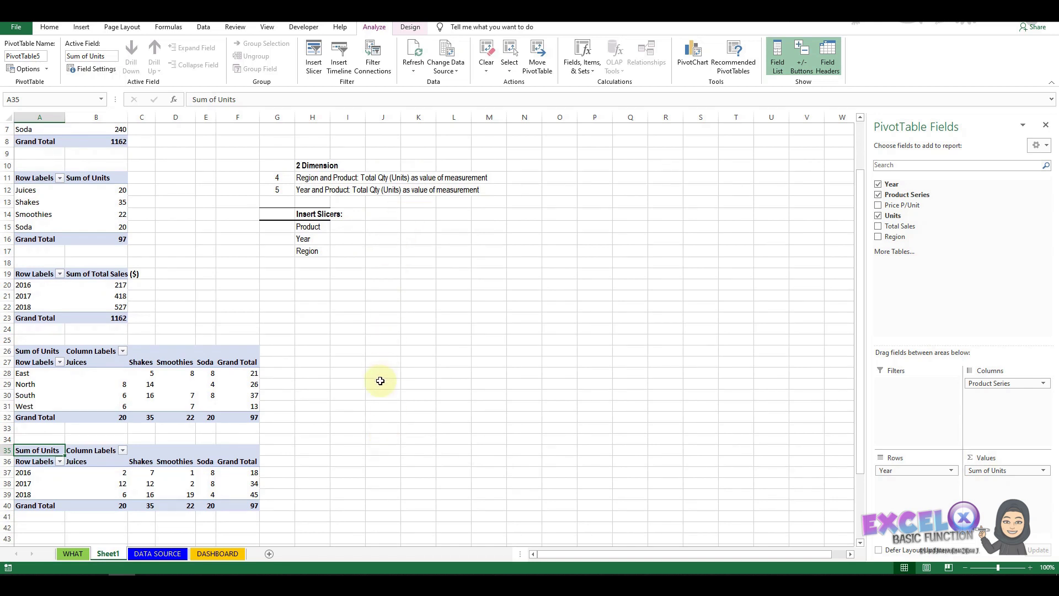
{"action": "scroll", "coordinate": [379, 380], "scroll_direction": "down", "scroll_amount": 1}
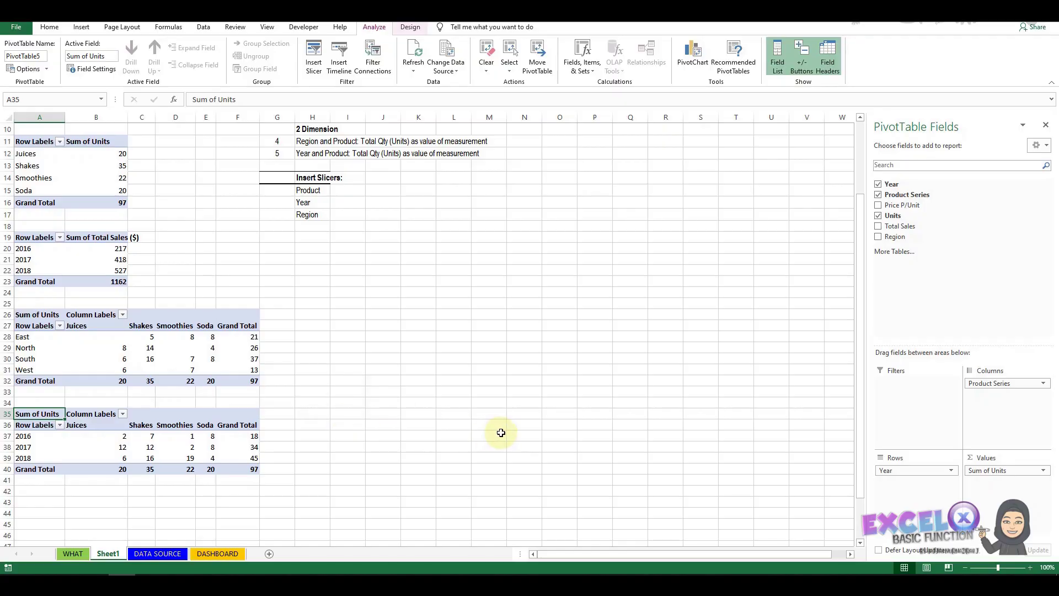
{"action": "scroll", "coordinate": [501, 433], "scroll_direction": "up", "scroll_amount": 3}
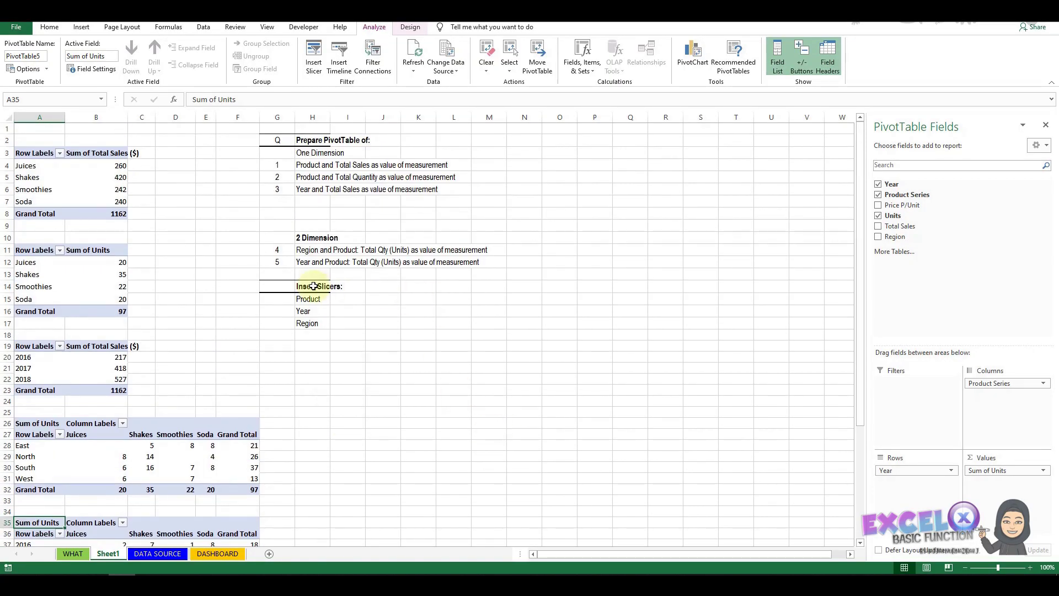
{"action": "left_click", "coordinate": [364, 418]}
- Select cell A5 to activate the first PivotTable, Total Sales by Product Series
{"action": "left_click", "coordinate": [477, 368]}
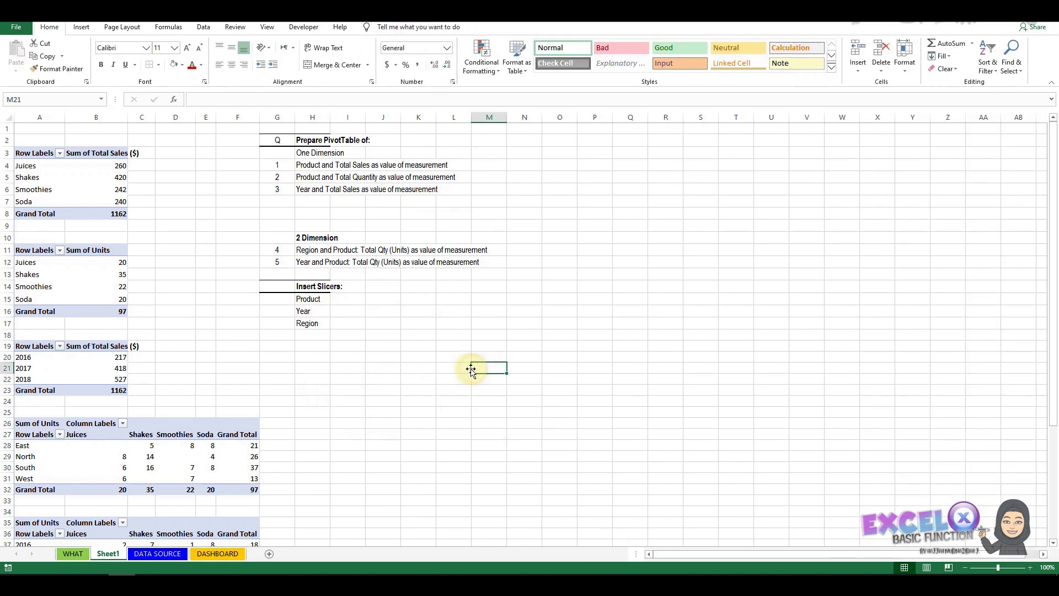
{"action": "scroll", "coordinate": [469, 368], "scroll_direction": "down", "scroll_amount": 3}
{"action": "scroll", "coordinate": [465, 369], "scroll_direction": "up", "scroll_amount": 3}
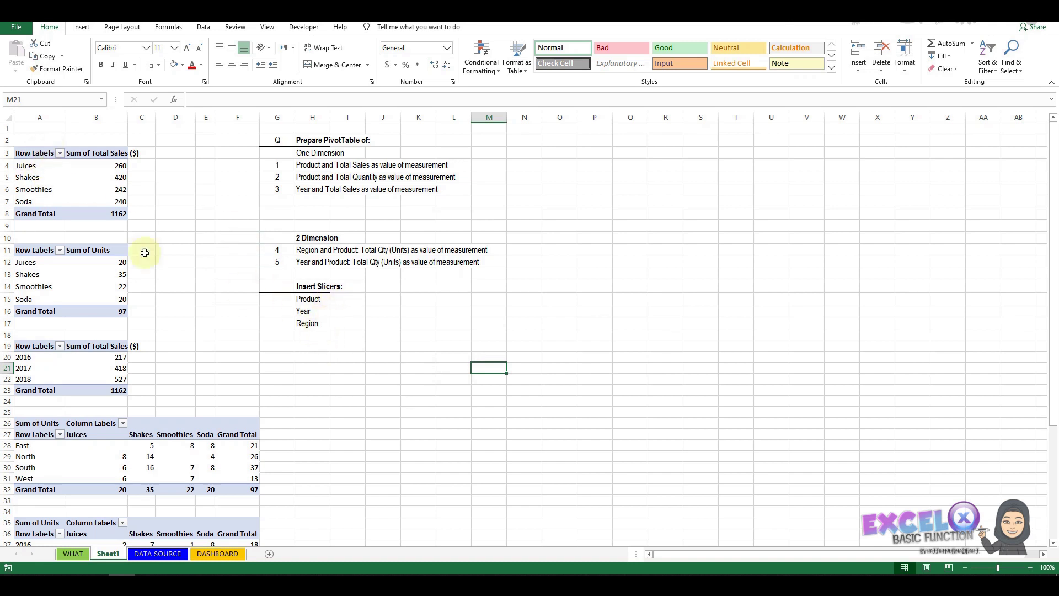
{"action": "mouse_move", "coordinate": [78, 160]}
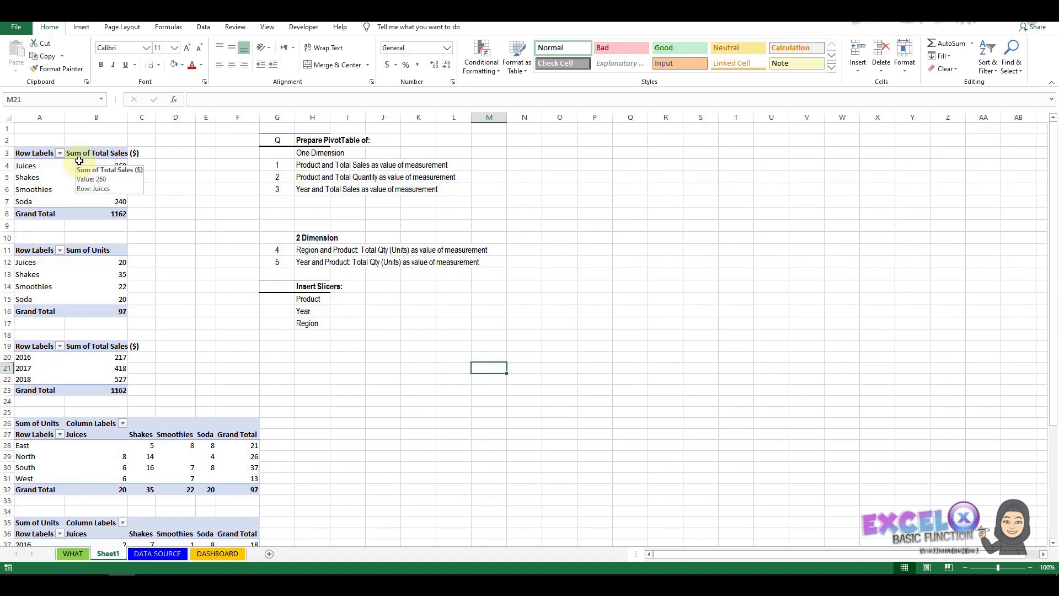
{"action": "left_click", "coordinate": [34, 177]}
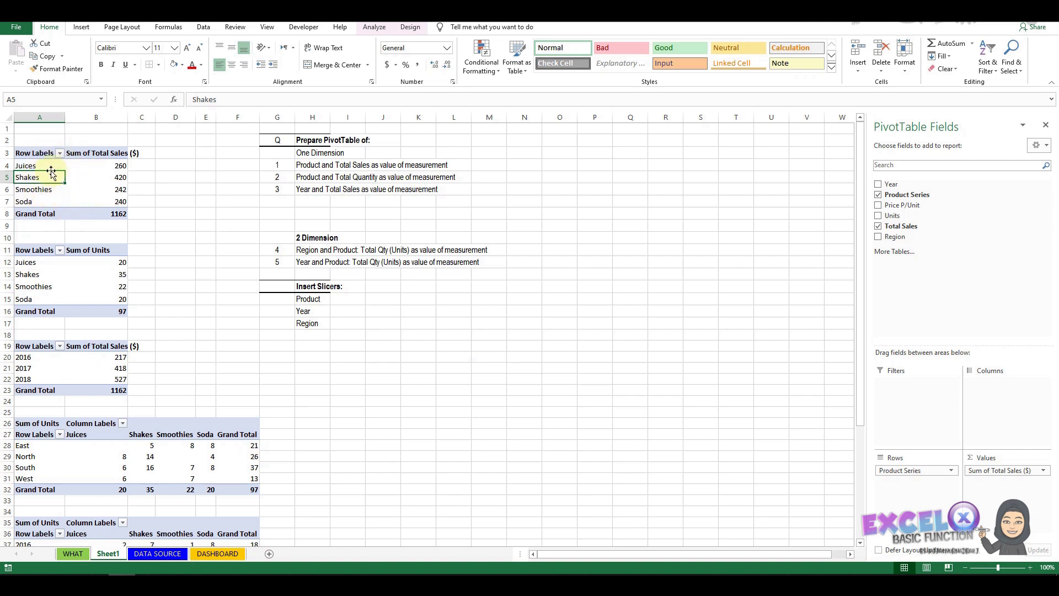
{"action": "left_click", "coordinate": [84, 27]}
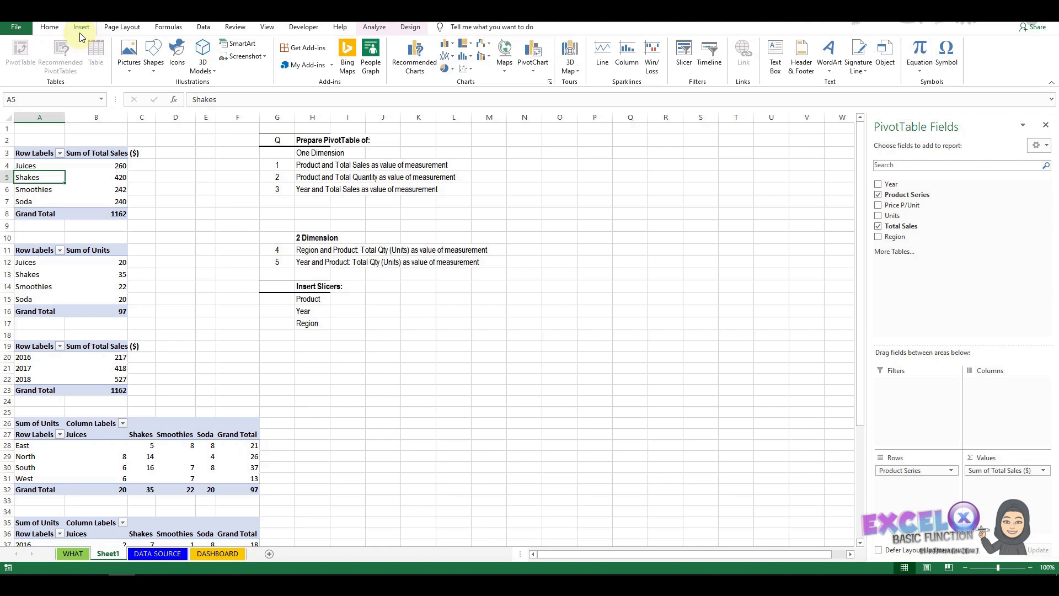
- Insert a Product Series slicer and drag it into columns N–P
{"action": "left_click", "coordinate": [54, 32]}
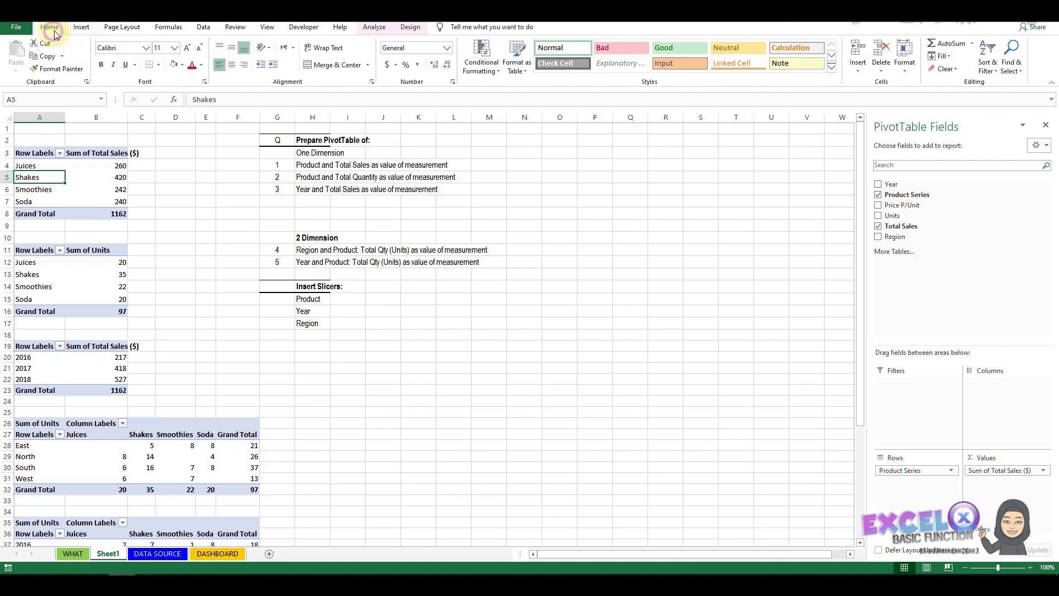
{"action": "left_click", "coordinate": [87, 32]}
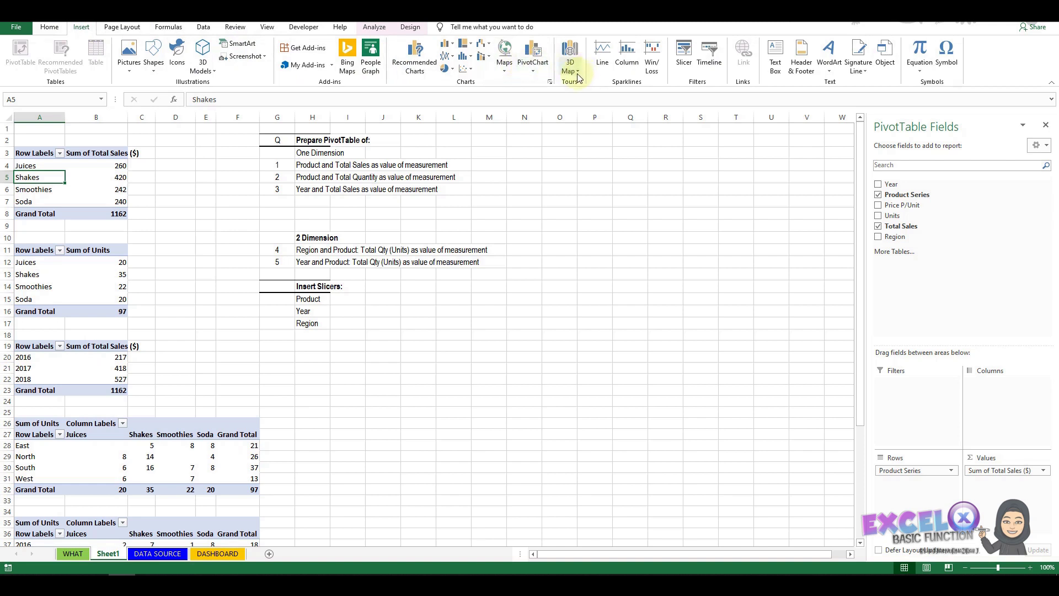
{"action": "left_click", "coordinate": [683, 54]}
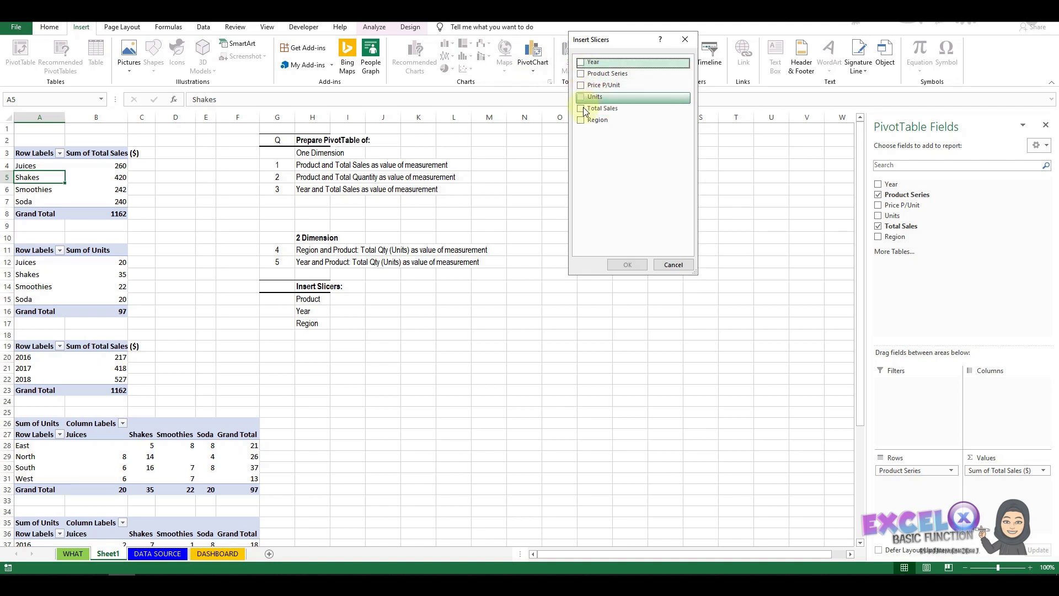
{"action": "left_click", "coordinate": [581, 74]}
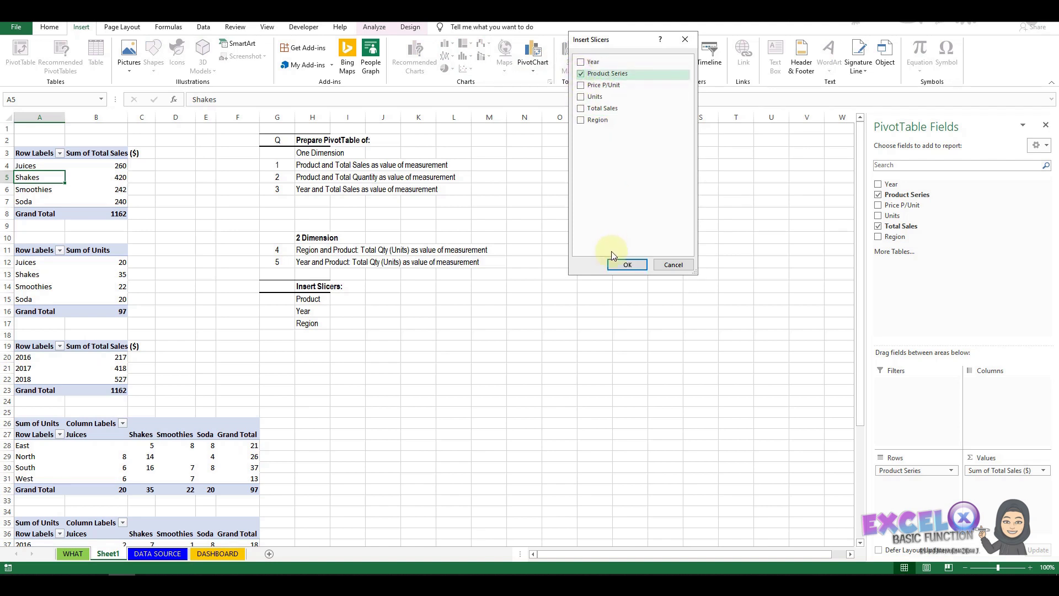
{"action": "left_click", "coordinate": [613, 269]}
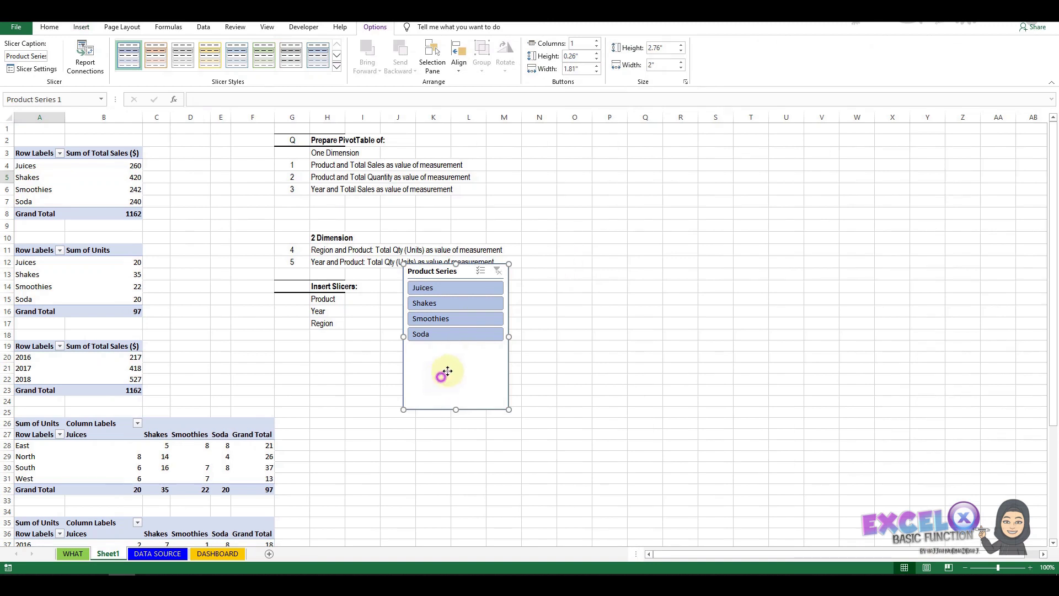
{"action": "left_click_drag", "start_coordinate": [440, 371], "coordinate": [560, 246]}
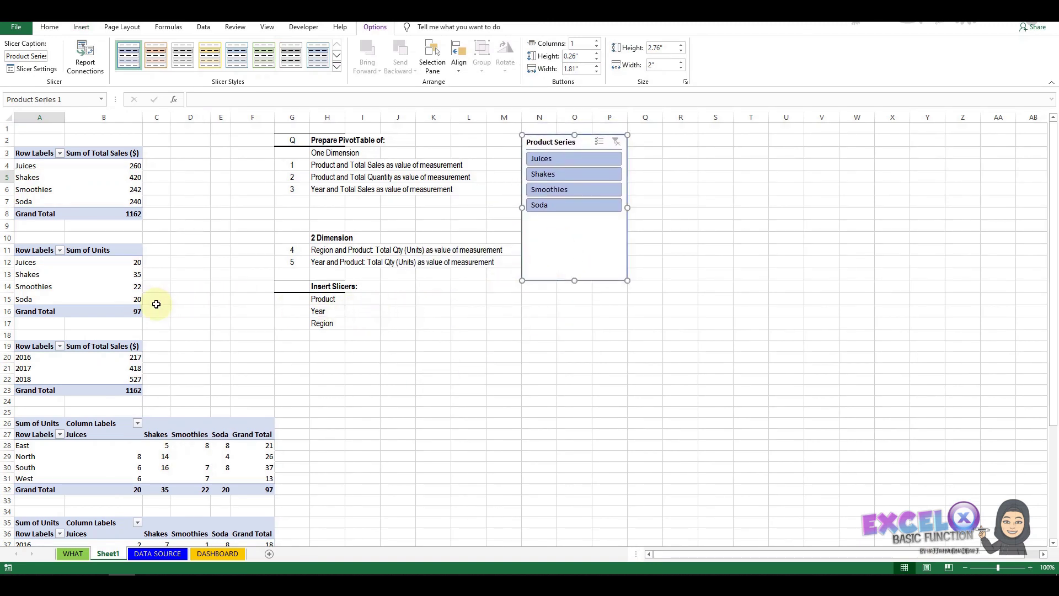
{"action": "left_click", "coordinate": [20, 368]}
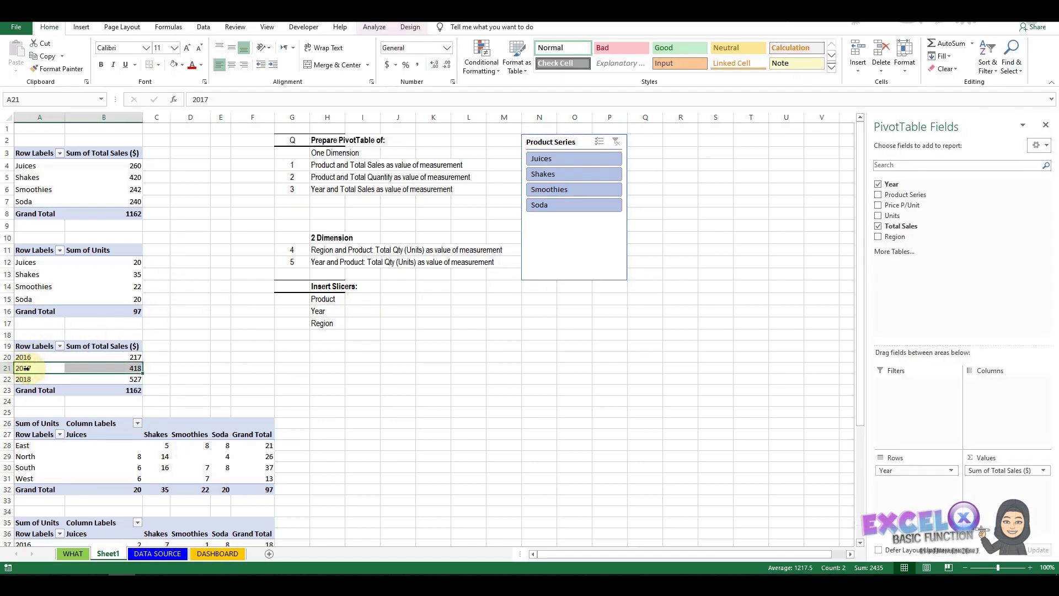
{"action": "left_click", "coordinate": [83, 30]}
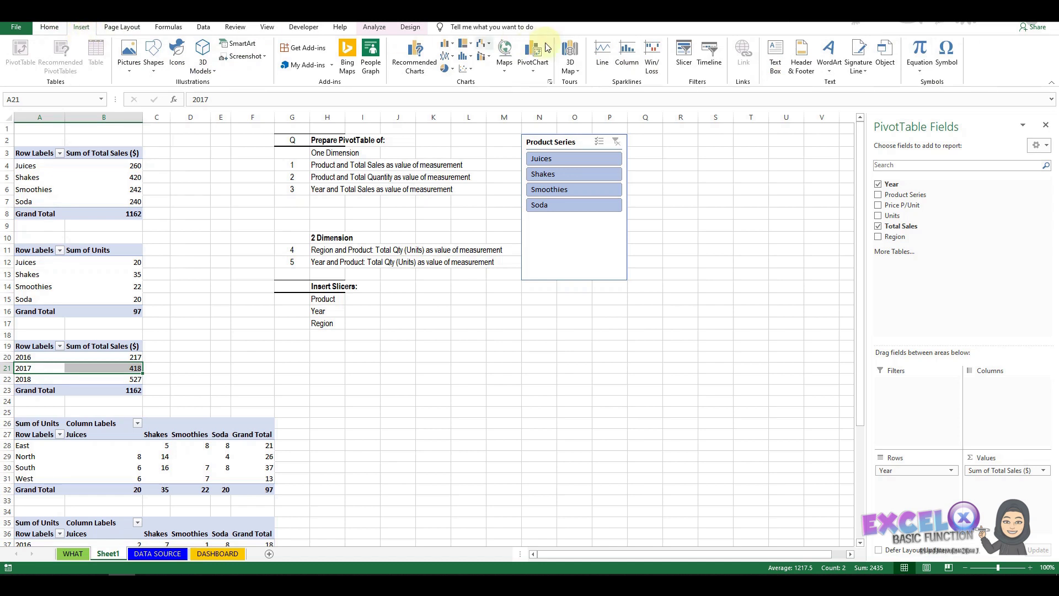
- Insert a Year slicer (2016–2018) and drag it directly below the Product Series slicer
{"action": "left_click", "coordinate": [682, 63]}
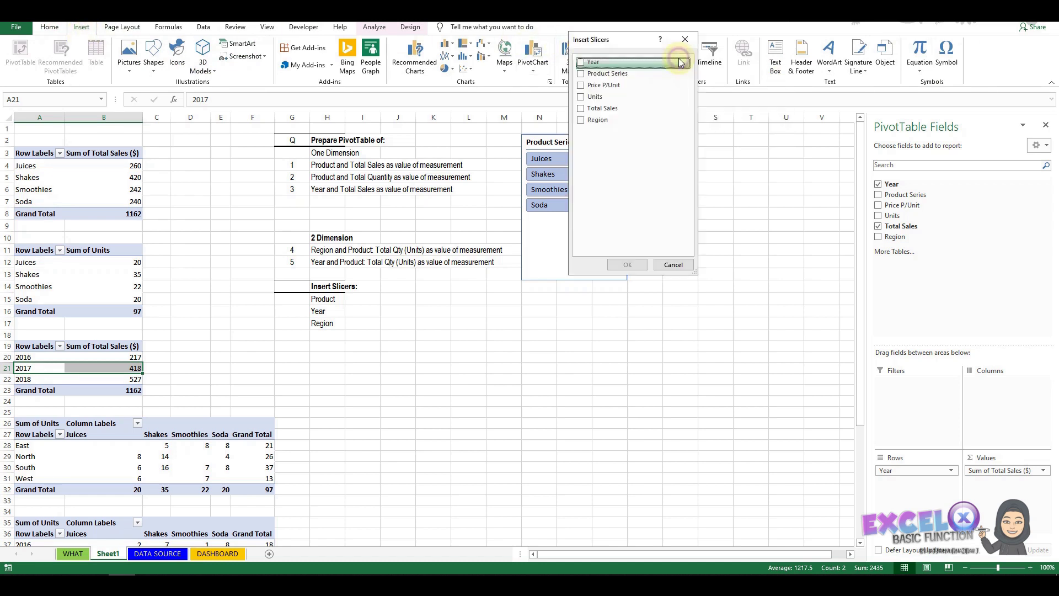
{"action": "left_click", "coordinate": [581, 61]}
{"action": "left_click", "coordinate": [627, 264]}
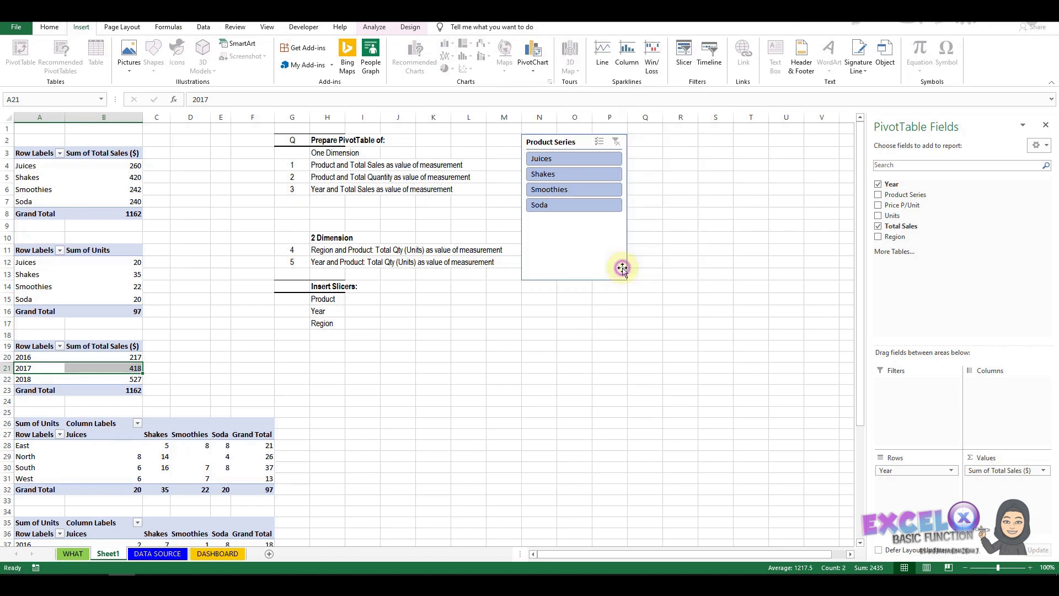
{"action": "left_click_drag", "start_coordinate": [428, 348], "coordinate": [573, 369]}
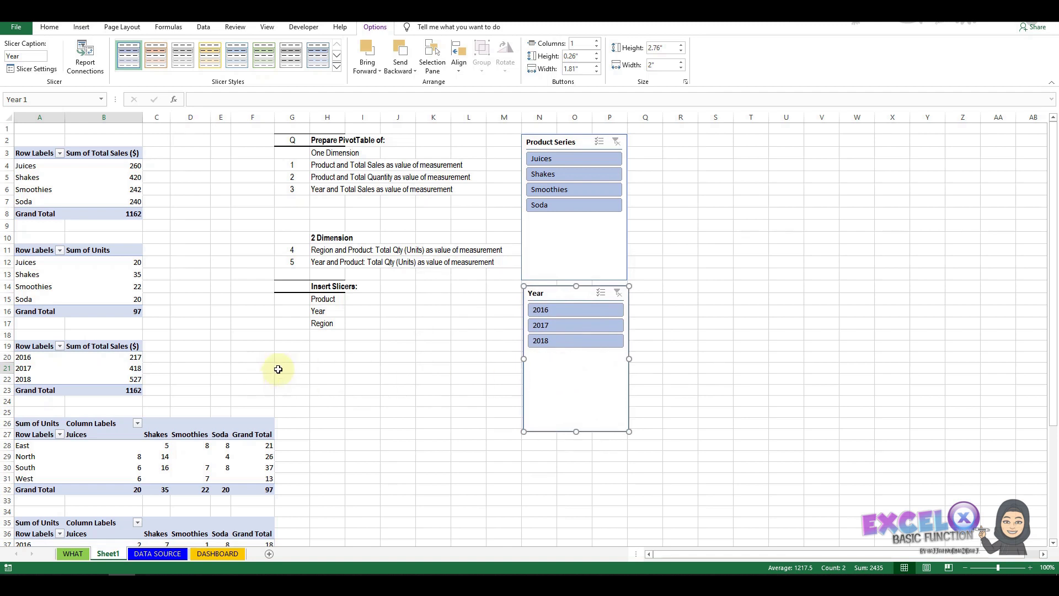
{"action": "left_click", "coordinate": [24, 467]}
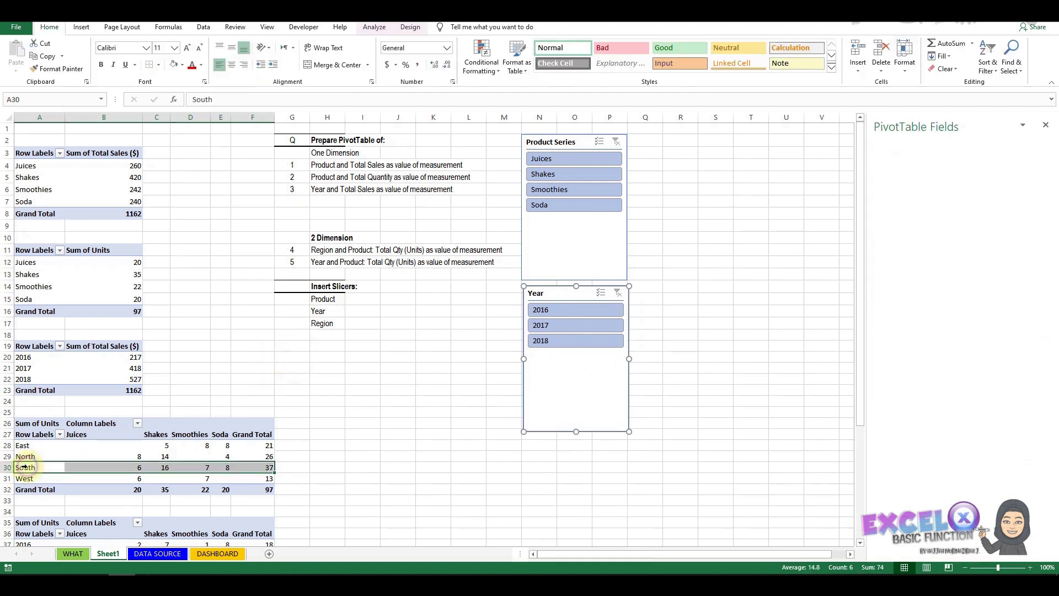
- Insert a Region slicer (East, North, South, West) and drag it beneath the Year slicer
{"action": "left_click", "coordinate": [82, 28]}
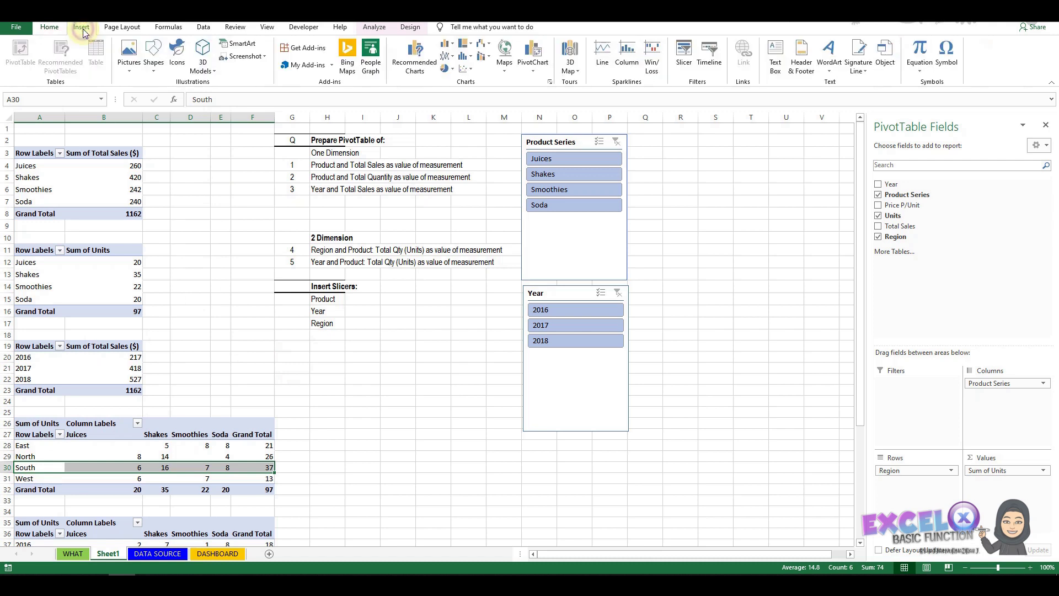
{"action": "left_click", "coordinate": [684, 56]}
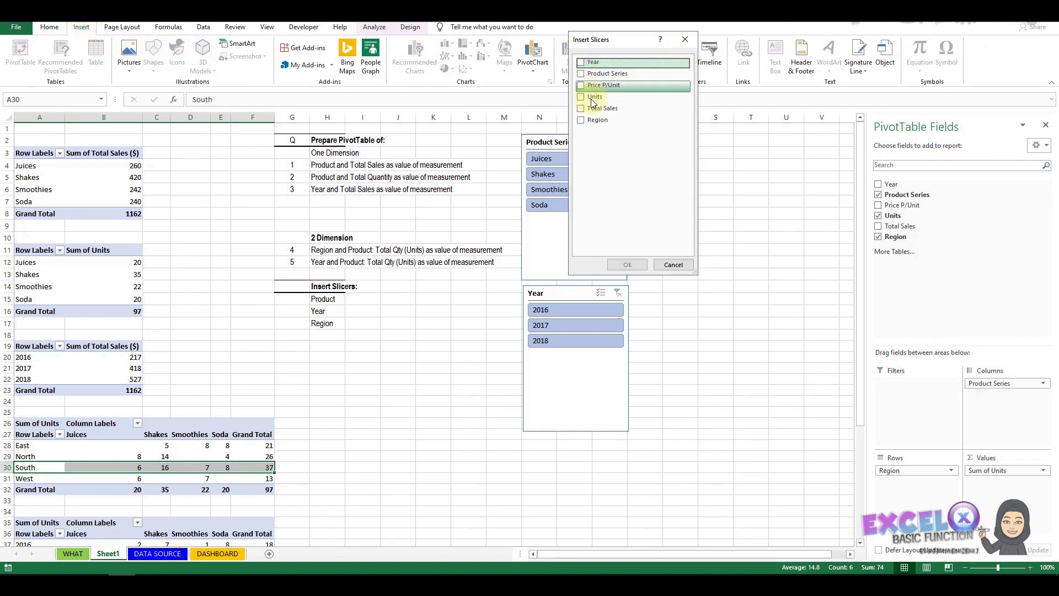
{"action": "left_click", "coordinate": [586, 121]}
{"action": "left_click", "coordinate": [627, 266]}
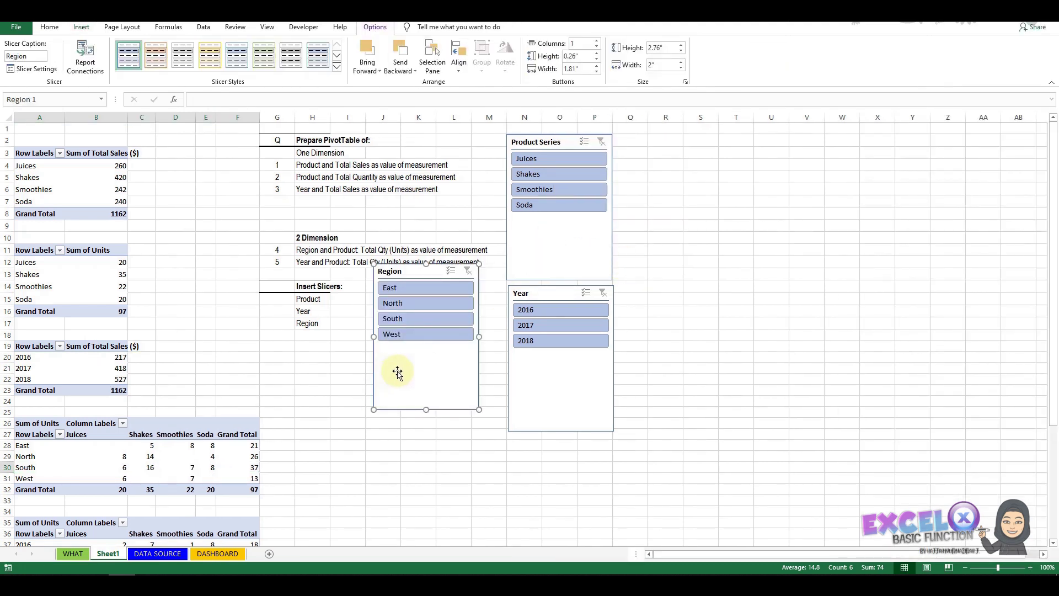
{"action": "left_click_drag", "start_coordinate": [397, 372], "coordinate": [533, 402]}
- Deselect the Region slicer and select the Product Series slicer for styling
{"action": "left_click", "coordinate": [662, 214]}
{"action": "scroll", "coordinate": [631, 265], "scroll_direction": "up", "scroll_amount": 3}
{"action": "left_click", "coordinate": [538, 197]}
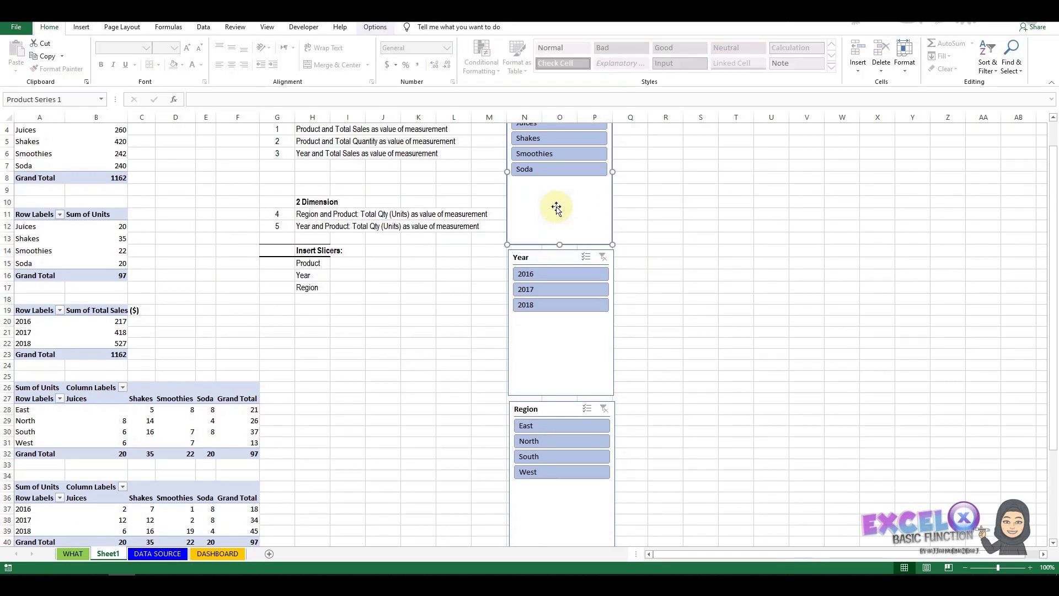
{"action": "scroll", "coordinate": [556, 208], "scroll_direction": "up", "scroll_amount": 1}
{"action": "left_click", "coordinate": [373, 27]}
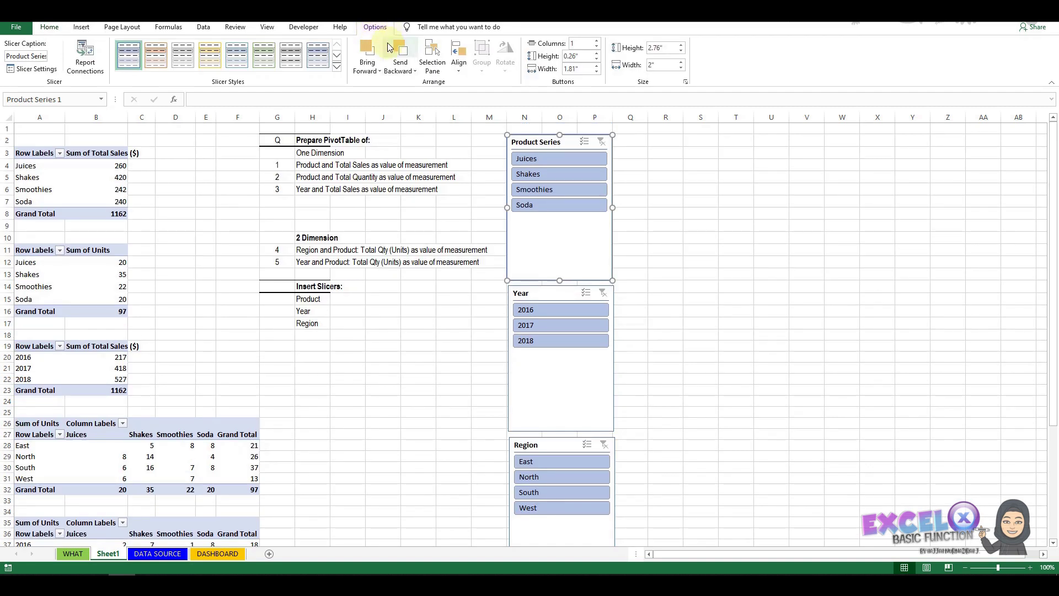
- Style the slicers: Product Series yellow, Year green (Slicer Style Dark 6), Region dark blue
{"action": "left_click", "coordinate": [338, 69]}
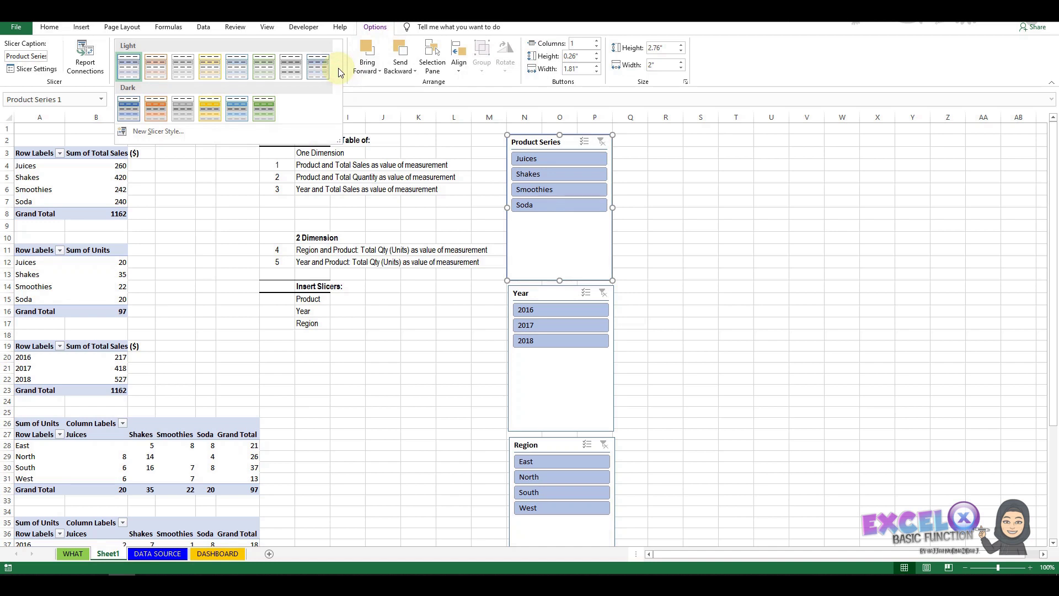
{"action": "left_click", "coordinate": [217, 117]}
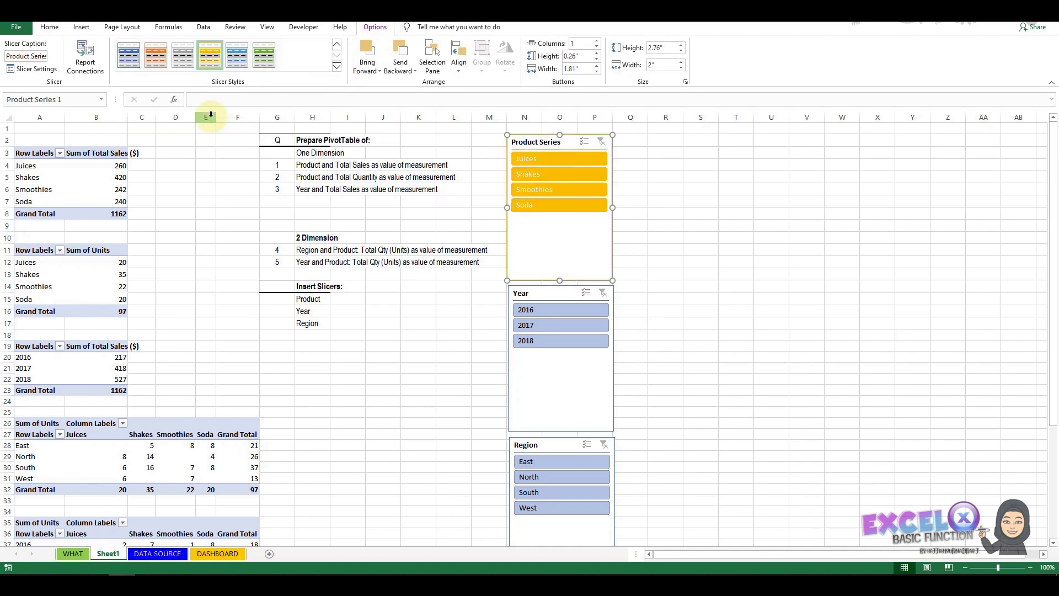
{"action": "left_click", "coordinate": [550, 366]}
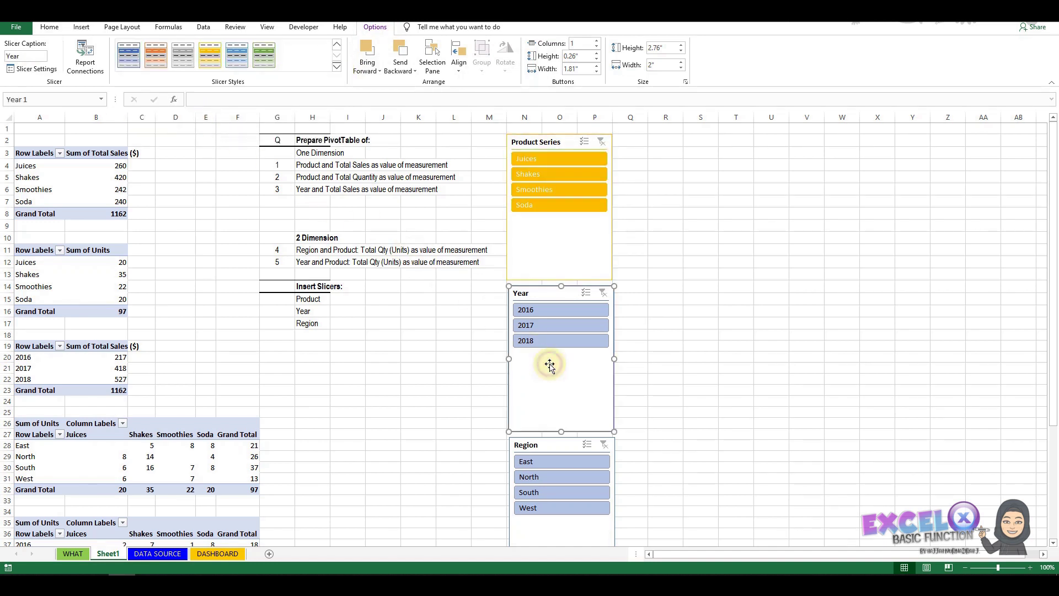
{"action": "left_click", "coordinate": [259, 64]}
{"action": "left_click", "coordinate": [563, 528]}
{"action": "left_click", "coordinate": [336, 66]}
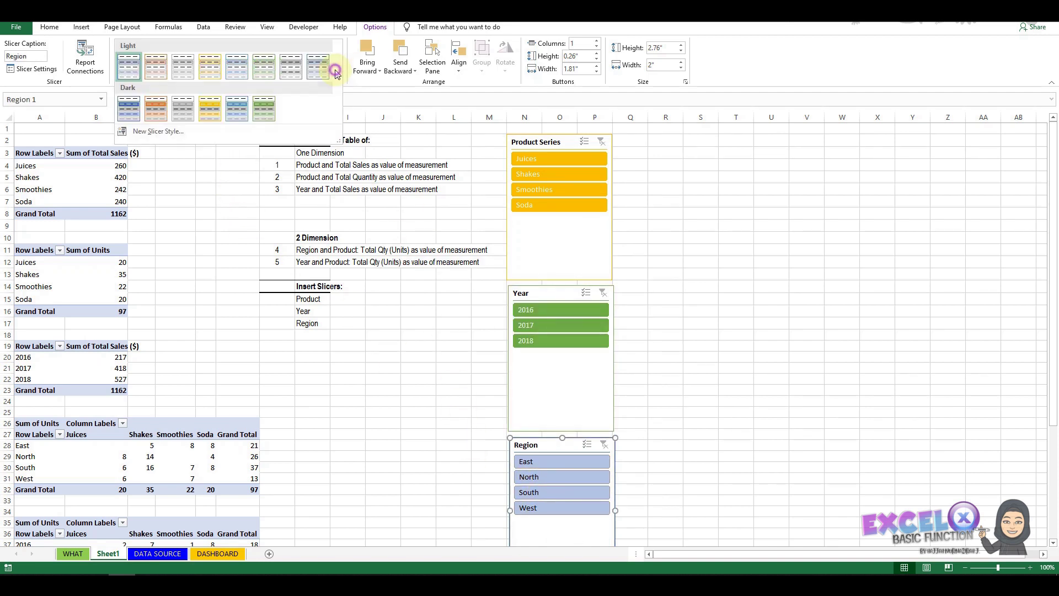
{"action": "left_click", "coordinate": [128, 110]}
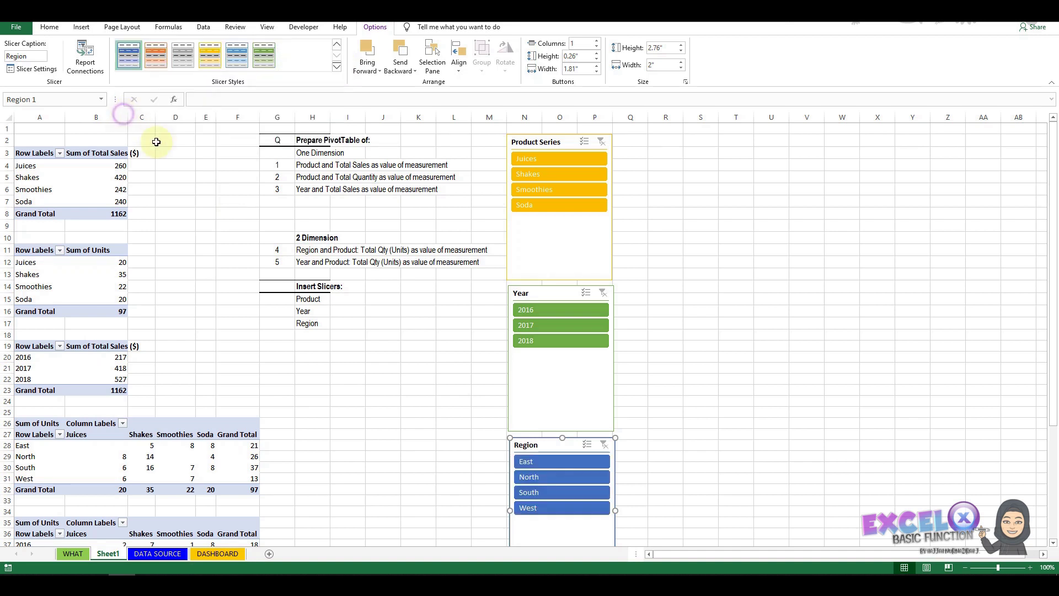
{"action": "left_click", "coordinate": [730, 390]}
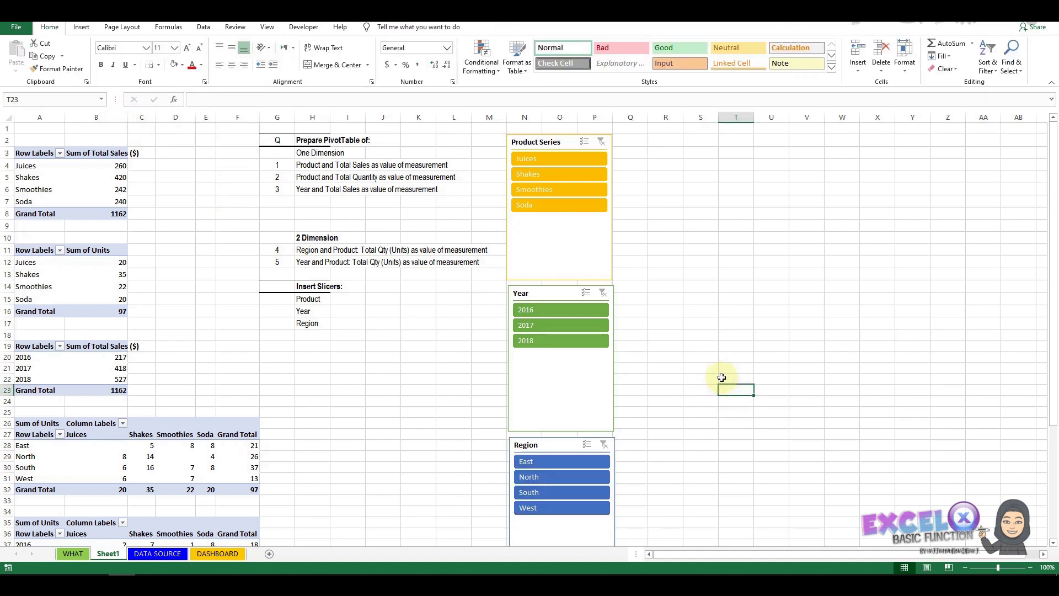